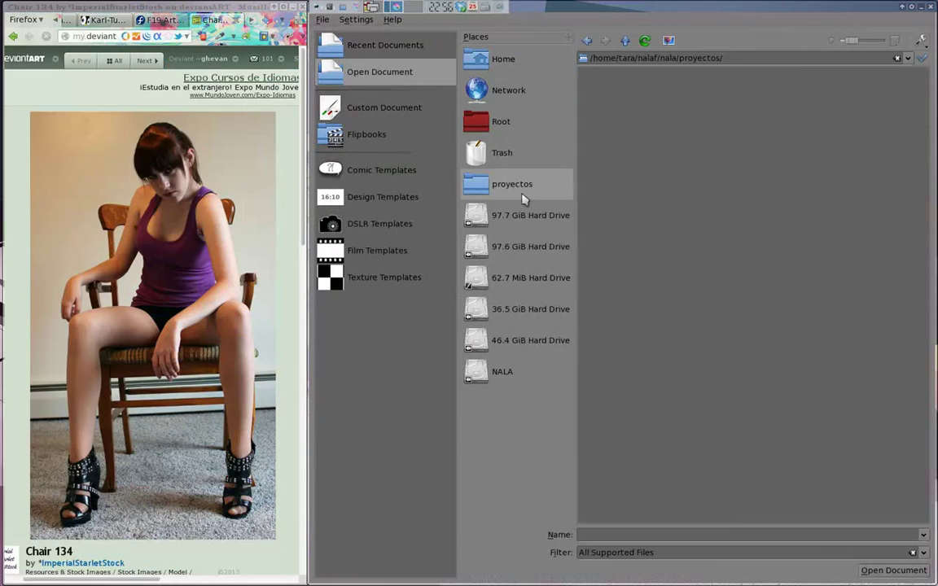
Step: Open the 1560 × 1800 image from proyectos/color/daily and set the colour selector type in Preferences
click(513, 185)
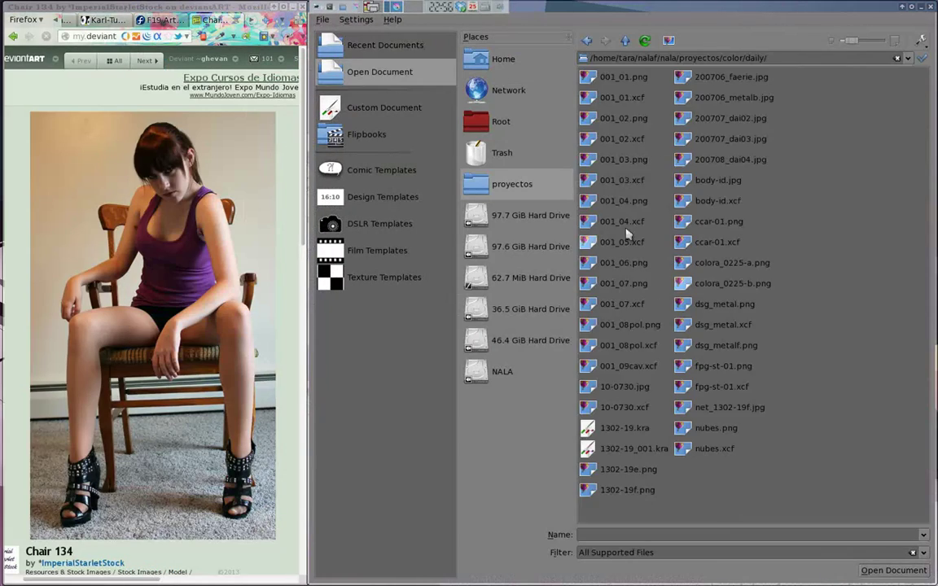
double_click(628, 234)
double_click(689, 100)
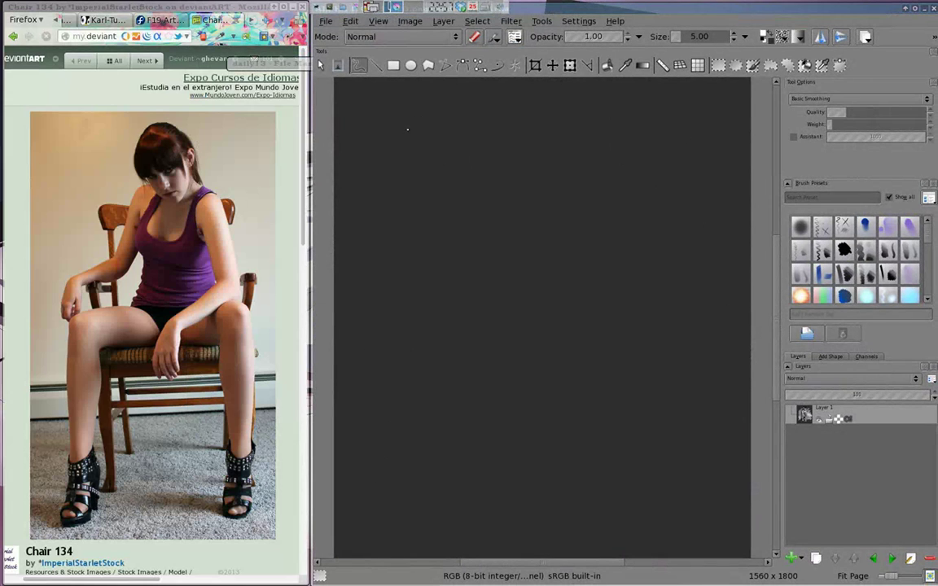
click(510, 204)
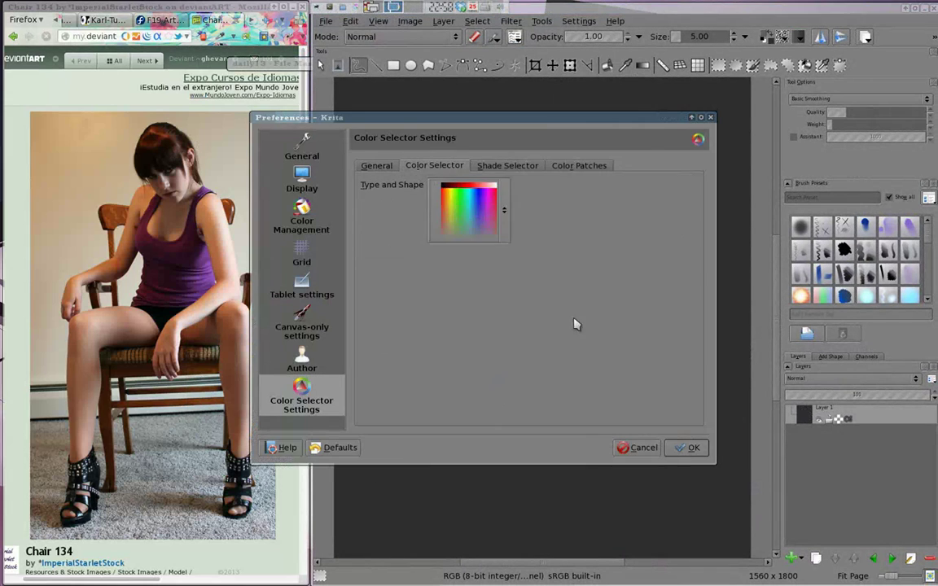
key(Return)
Step: Switch to canvas-only mode and block in the head, upper body, forearms, legs and feet in grey
key(Tab)
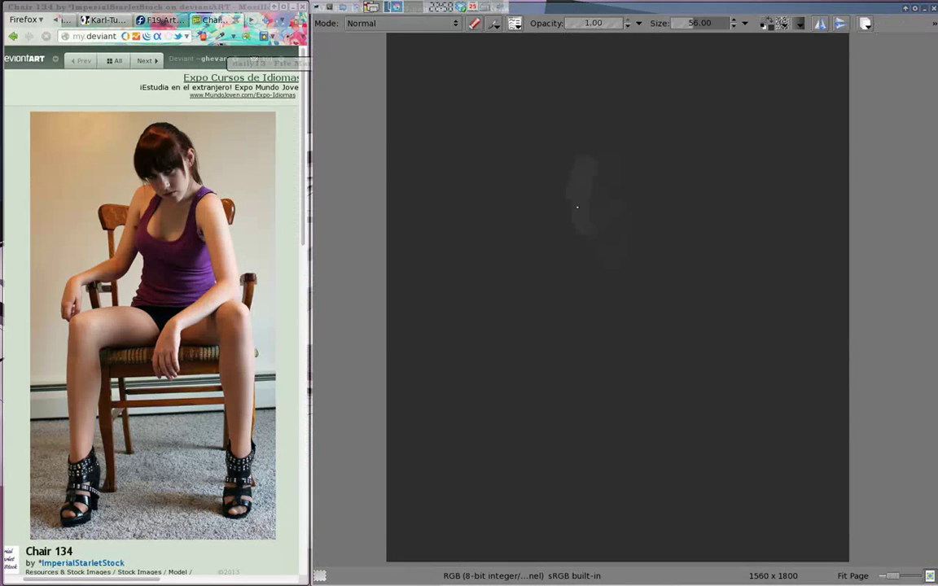
drag(561, 146, 570, 236)
mouse_move(647, 155)
mouse_down()
mouse_move(668, 244)
mouse_move(613, 328)
mouse_move(594, 391)
mouse_up()
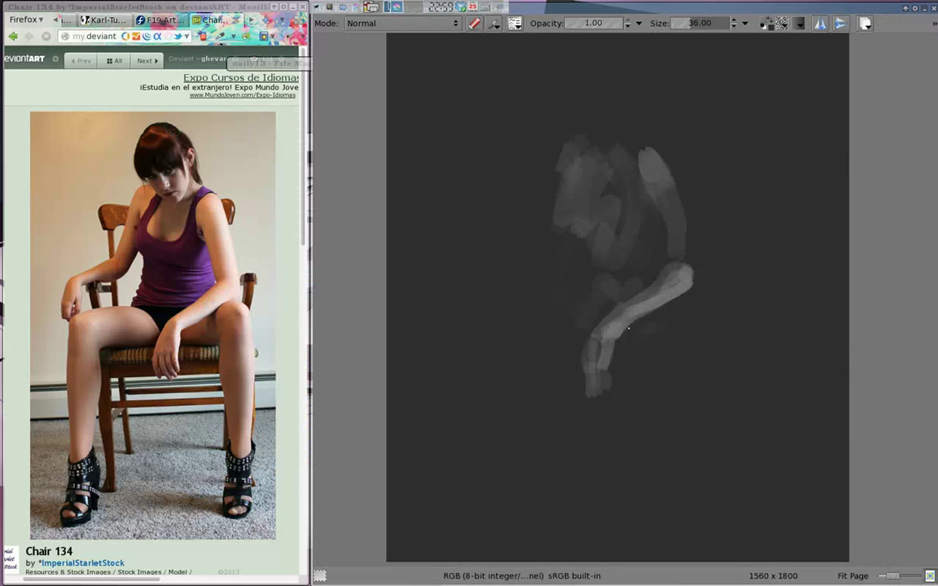
mouse_move(643, 338)
mouse_down()
mouse_move(684, 305)
mouse_move(688, 431)
mouse_up()
drag(701, 317, 693, 456)
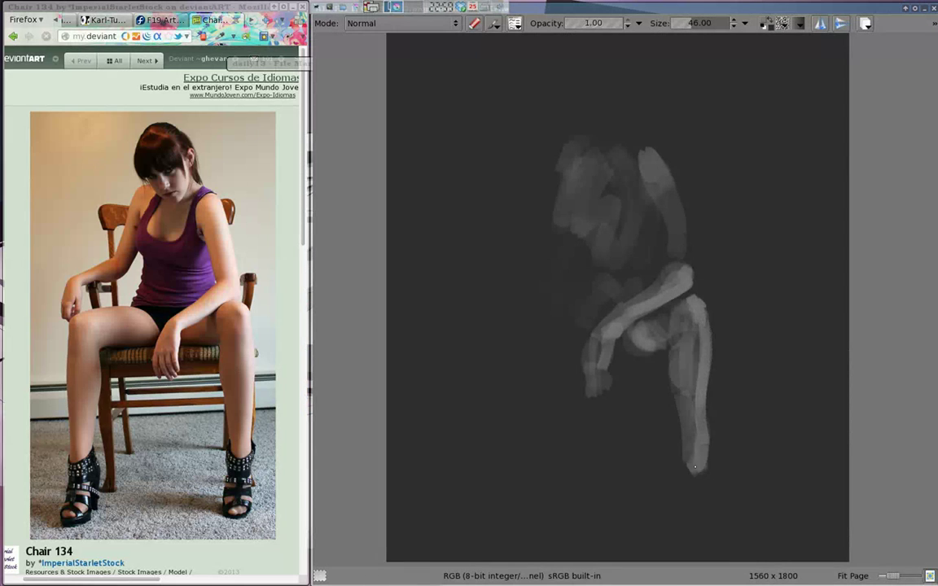
mouse_move(586, 359)
mouse_down()
mouse_move(521, 322)
mouse_move(481, 333)
mouse_move(481, 423)
mouse_up()
drag(505, 415, 509, 383)
drag(492, 342, 482, 521)
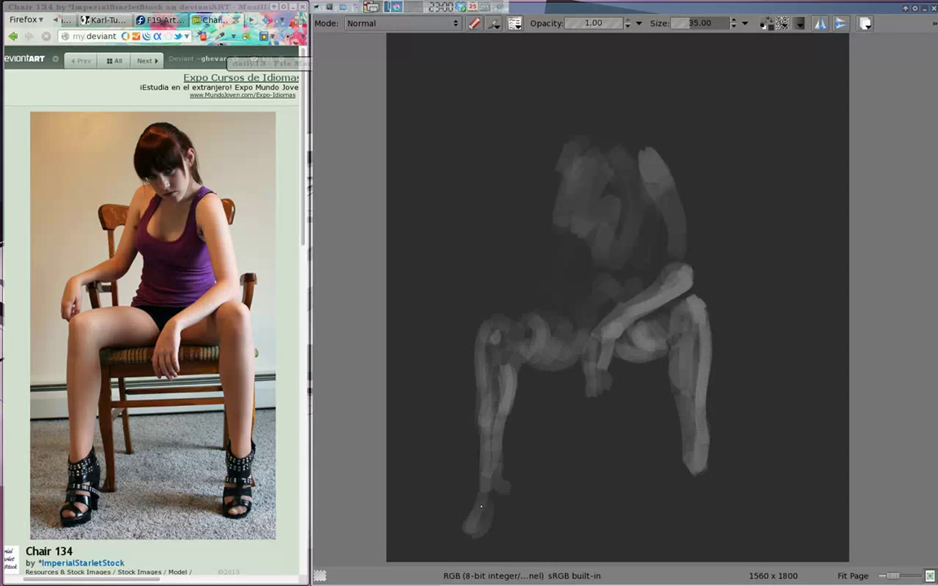
drag(696, 480, 690, 530)
Step: Block in the thighs, torso, left arm, head, chair seat and chair legs
drag(493, 330, 586, 313)
mouse_move(561, 228)
mouse_down()
mouse_move(617, 274)
mouse_move(570, 187)
mouse_move(489, 268)
mouse_move(468, 309)
mouse_up()
drag(566, 94, 570, 139)
mouse_move(570, 147)
mouse_down()
mouse_move(634, 149)
mouse_move(537, 106)
mouse_up()
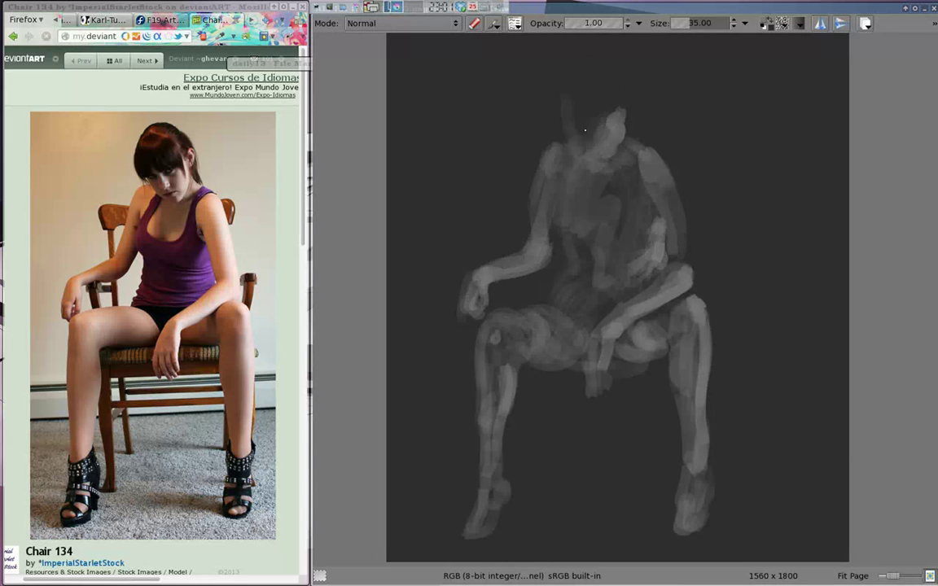
drag(562, 65, 521, 106)
drag(505, 252, 480, 342)
drag(529, 387, 676, 383)
drag(521, 407, 525, 513)
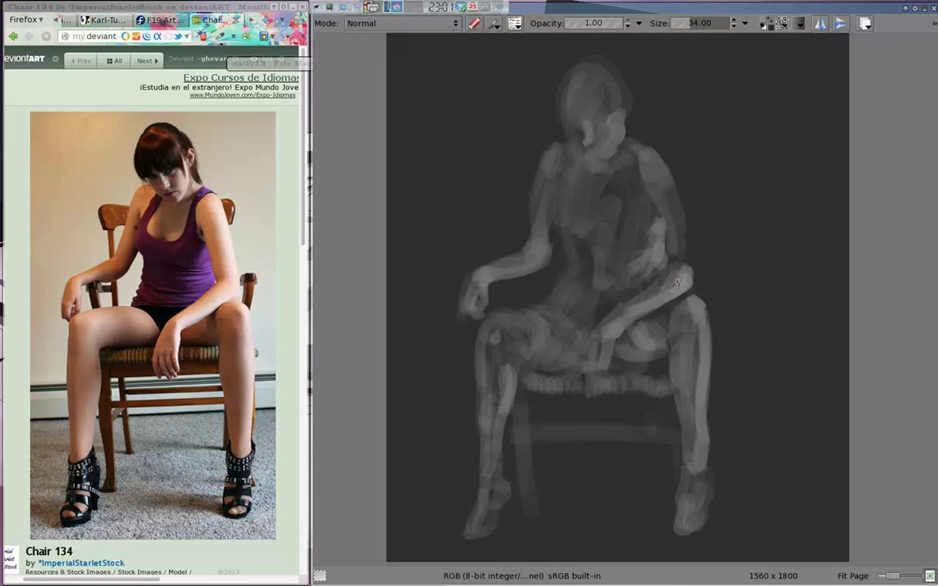
Step: With a smaller brush, brighten the legs, knees and right arm, and repaint the chair seat band
drag(684, 277, 619, 334)
drag(694, 306, 698, 511)
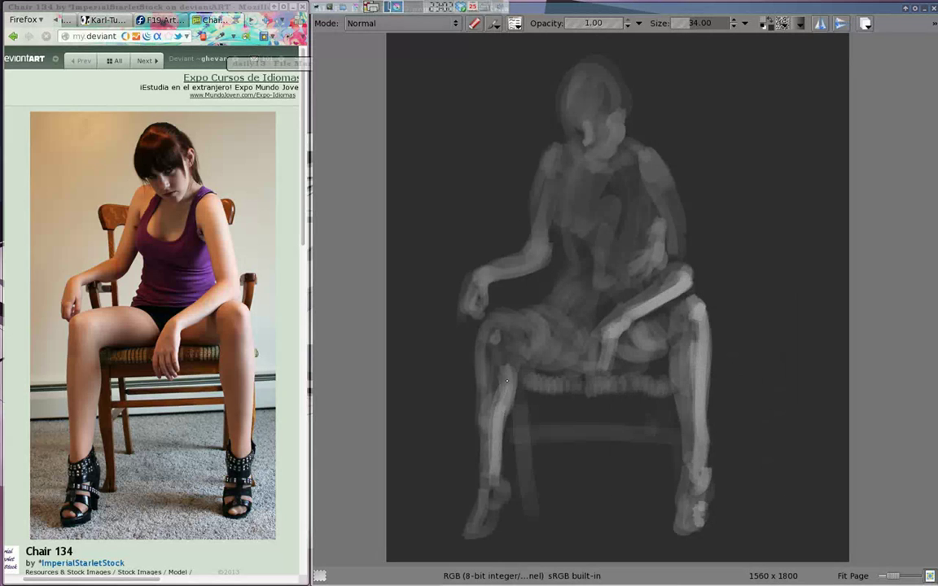
right_click(627, 296)
drag(500, 330, 562, 338)
drag(488, 358, 488, 440)
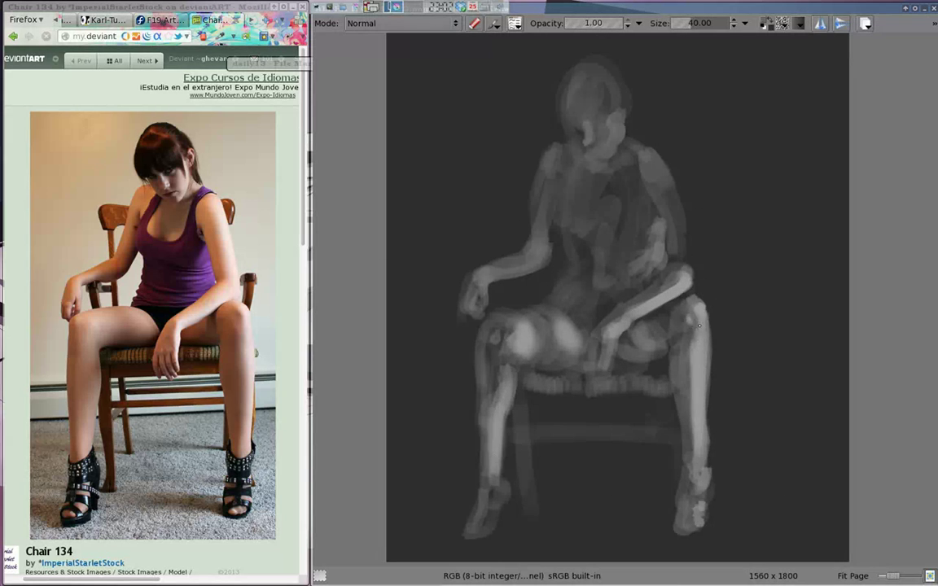
drag(699, 326, 692, 350)
drag(538, 381, 672, 390)
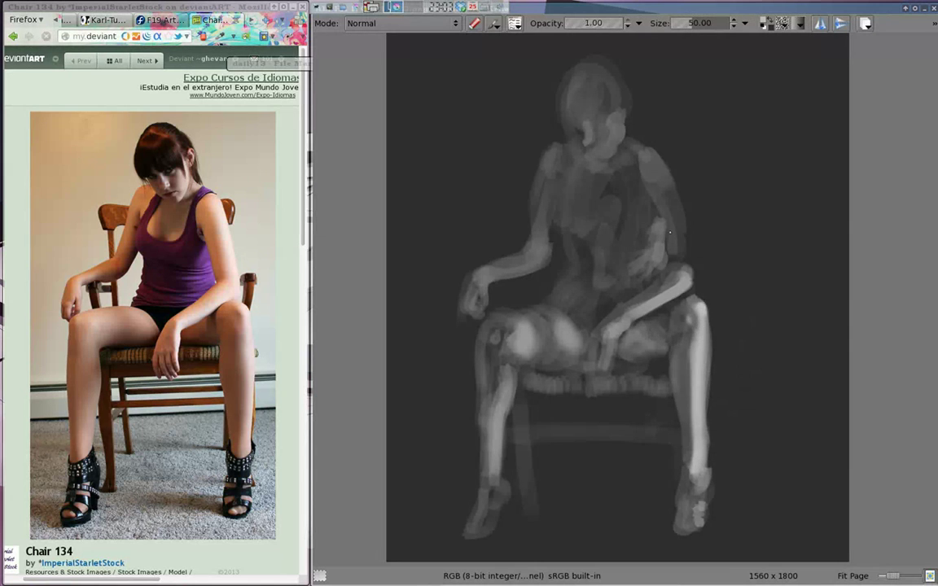
drag(659, 153, 604, 365)
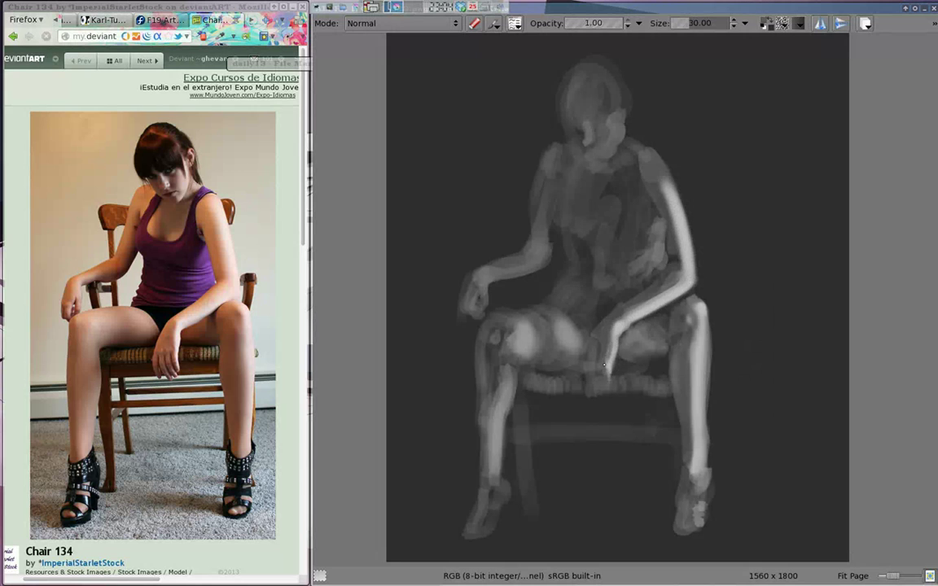
key(bracketleft)
key(bracketleft)
key(bracketleft)
key(bracketright)
key(bracketright)
key(bracketright)
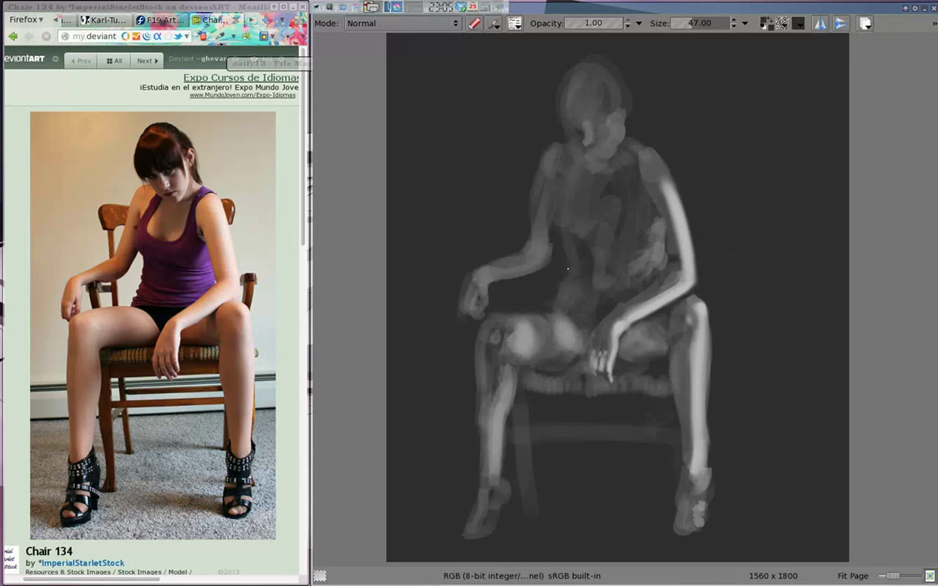
key(bracketright)
key(bracketright)
key(bracketright)
Step: Pick a lighter grey and paint highlights on the belly, chest and right shoulder
drag(639, 259, 575, 251)
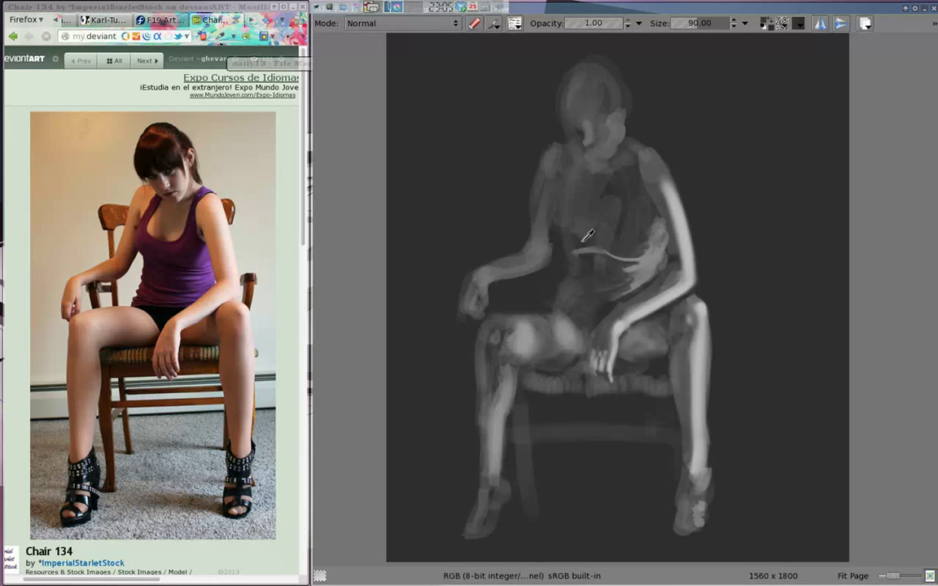
key(shift+i)
key(bracketleft)
key(bracketleft)
key(bracketleft)
click(617, 235)
mouse_move(513, 200)
mouse_down()
mouse_move(542, 159)
mouse_move(570, 145)
mouse_up()
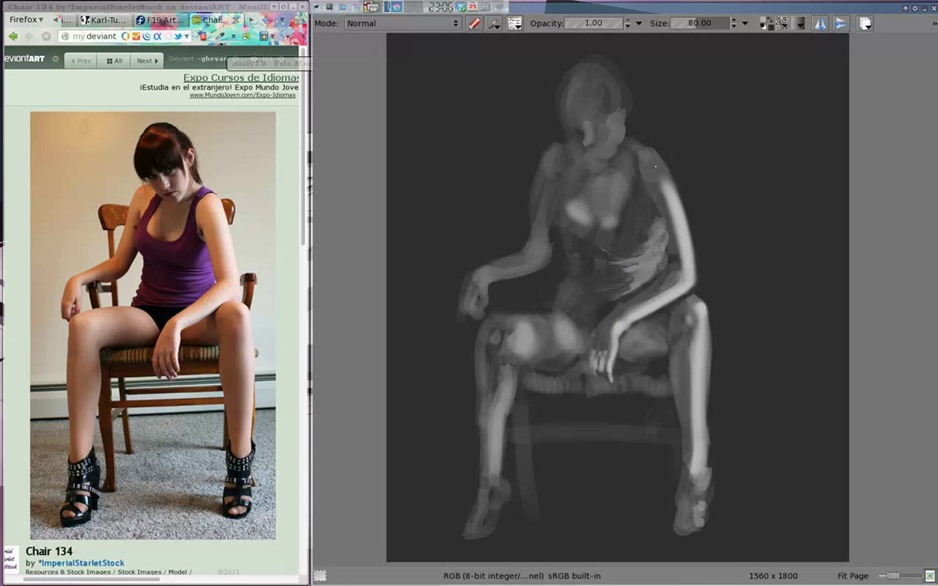
drag(656, 167, 619, 143)
key(bracketleft)
key(bracketleft)
key(bracketleft)
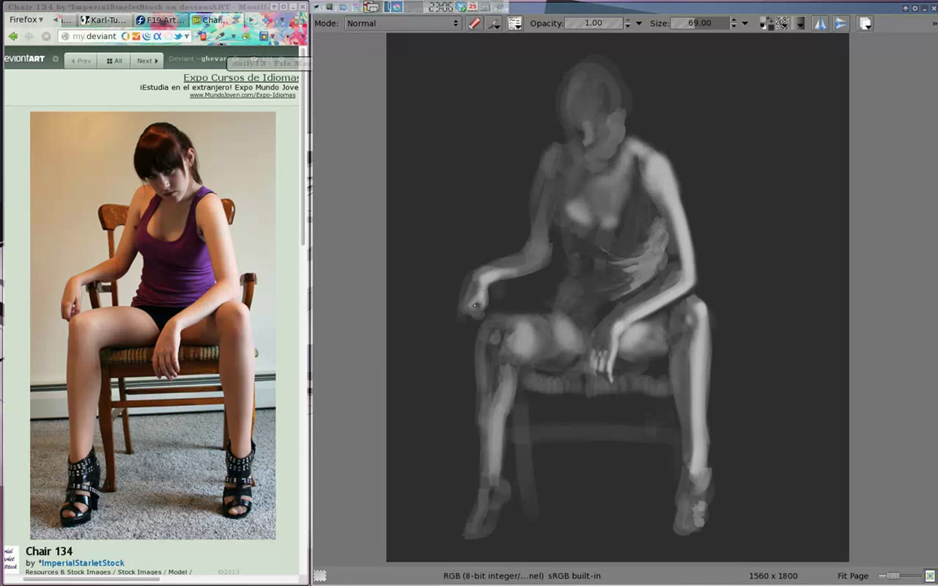
key(bracketright)
key(bracketright)
key(bracketright)
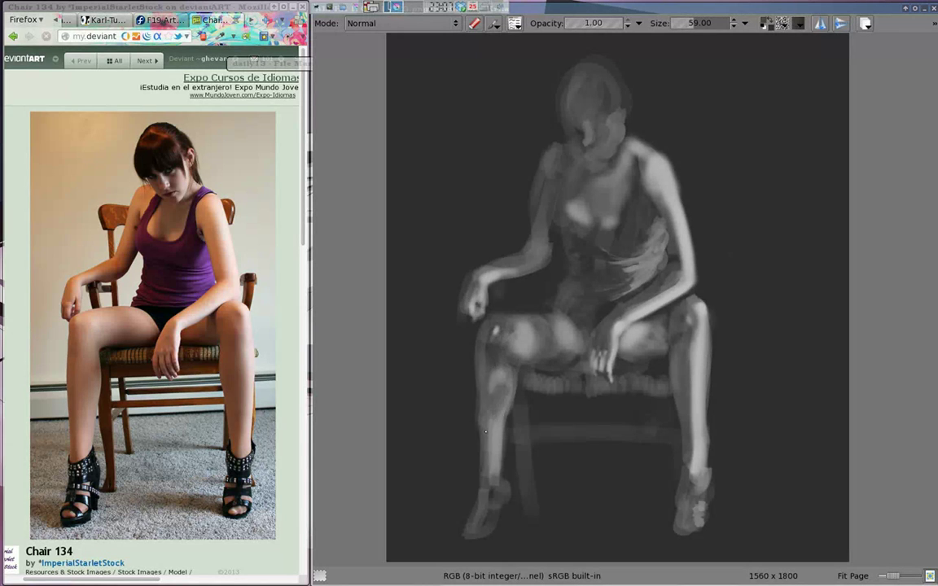
Step: Smooth the left thigh, switch brush preset, and brighten the left shoulder and chest edge
mouse_move(493, 407)
mouse_down()
mouse_move(505, 326)
mouse_move(489, 306)
mouse_up()
key(bracketleft)
key(bracketleft)
key(bracketleft)
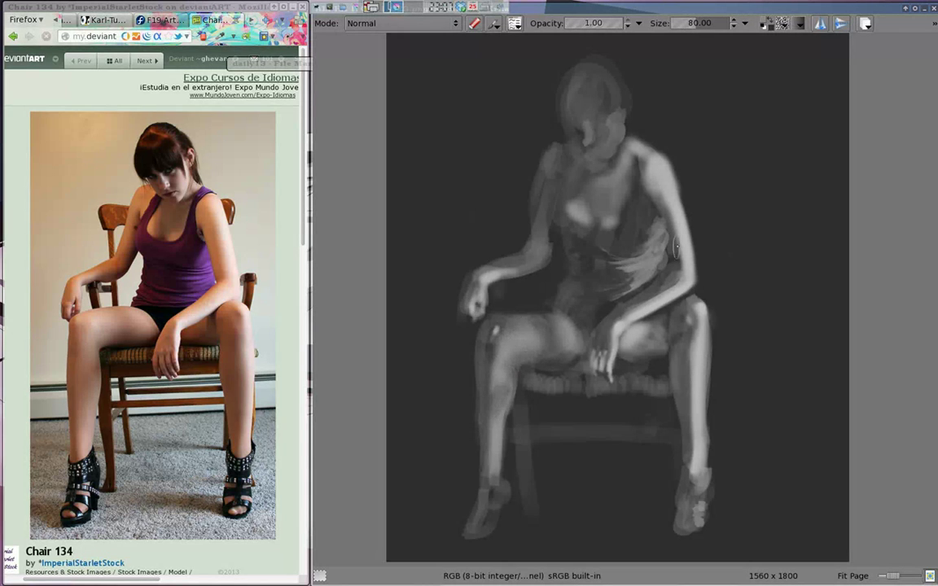
drag(598, 252, 570, 199)
right_click(624, 299)
click(676, 281)
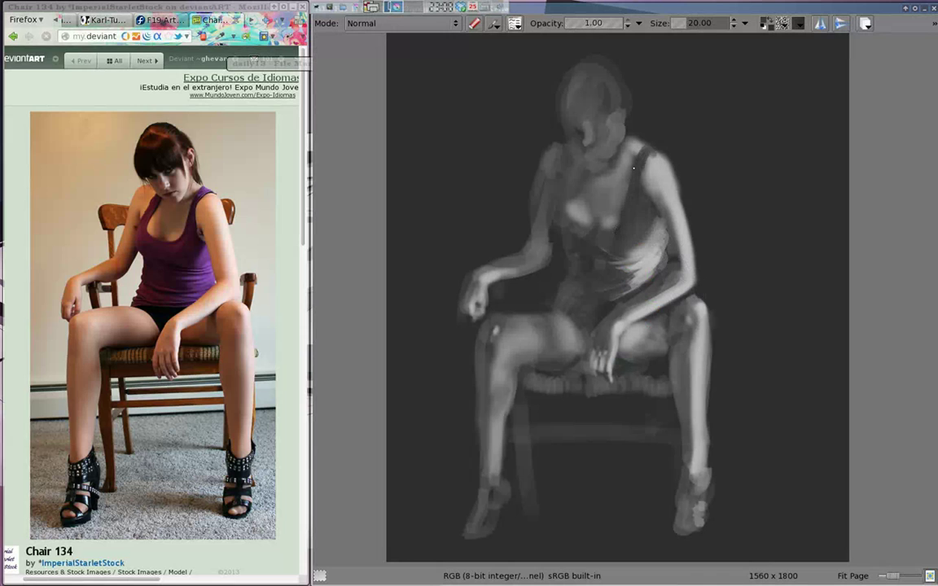
mouse_move(509, 146)
mouse_down()
mouse_move(517, 171)
mouse_move(489, 228)
mouse_up()
mouse_move(521, 163)
mouse_down()
mouse_move(566, 191)
mouse_move(554, 223)
mouse_move(624, 246)
mouse_up()
key(bracketright)
key(bracketleft)
drag(499, 163, 560, 197)
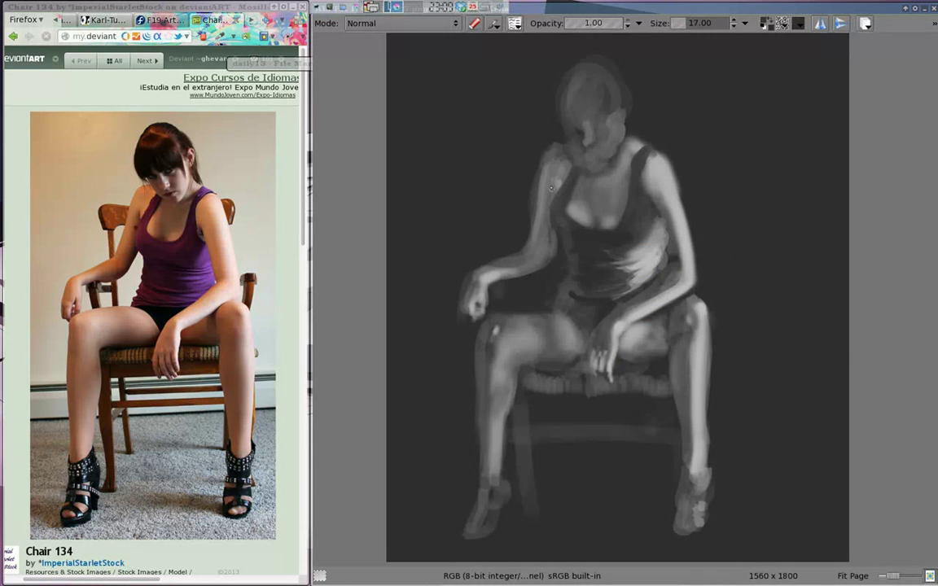
Step: Brighten the head and hair with progressively smaller brushes
drag(456, 245, 425, 287)
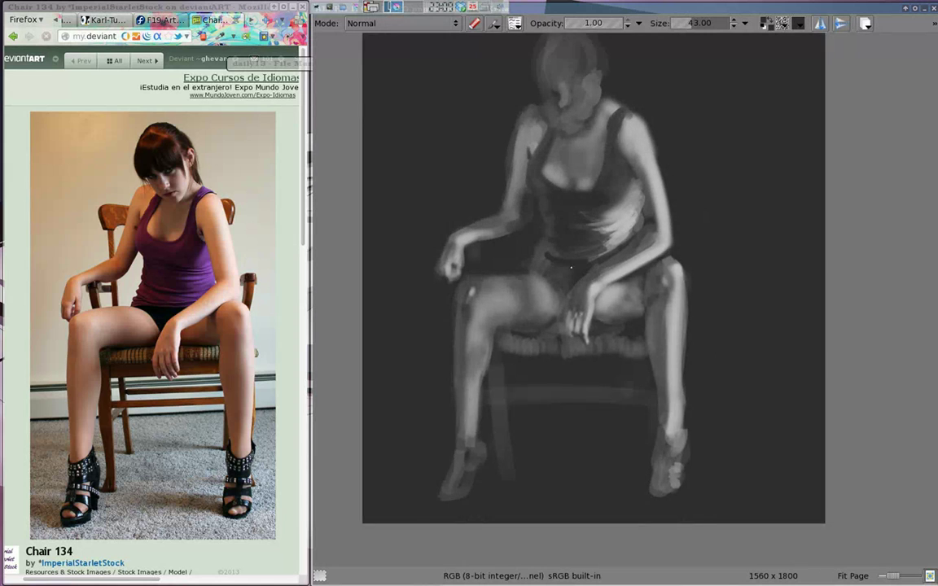
right_click(626, 300)
drag(513, 163, 521, 187)
key(bracketleft)
key(bracketleft)
key(bracketleft)
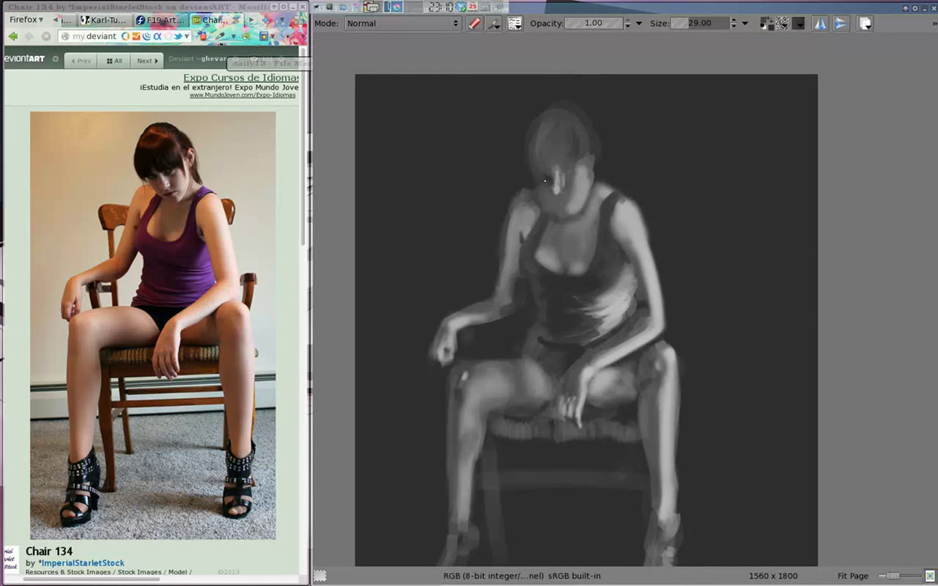
mouse_move(500, 150)
mouse_down()
mouse_move(532, 192)
mouse_move(528, 137)
mouse_up()
key(bracketleft)
key(bracketleft)
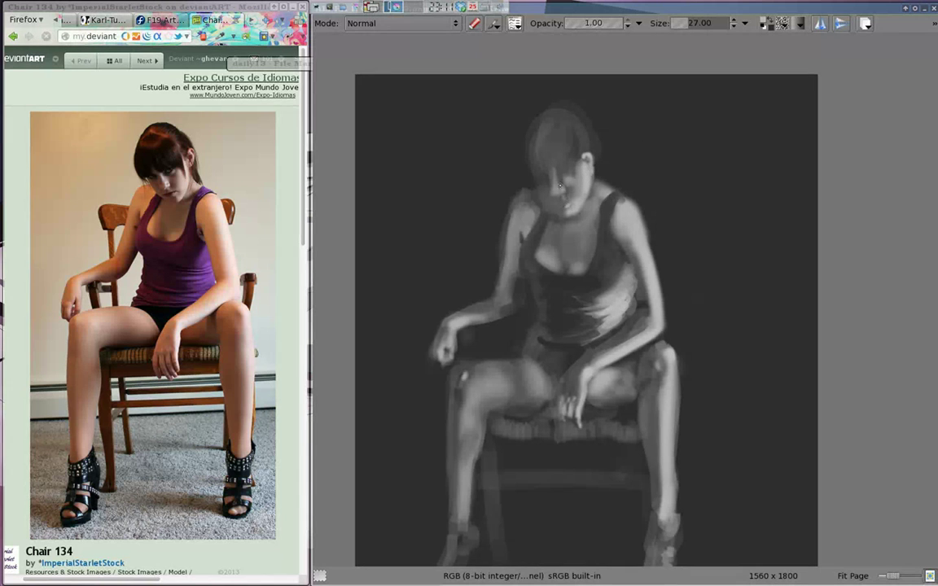
key(bracketright)
key(bracketright)
key(bracketright)
key(bracketright)
Step: Pick a dark tone and paint dark hair over the face and top of the head
key(shift+i)
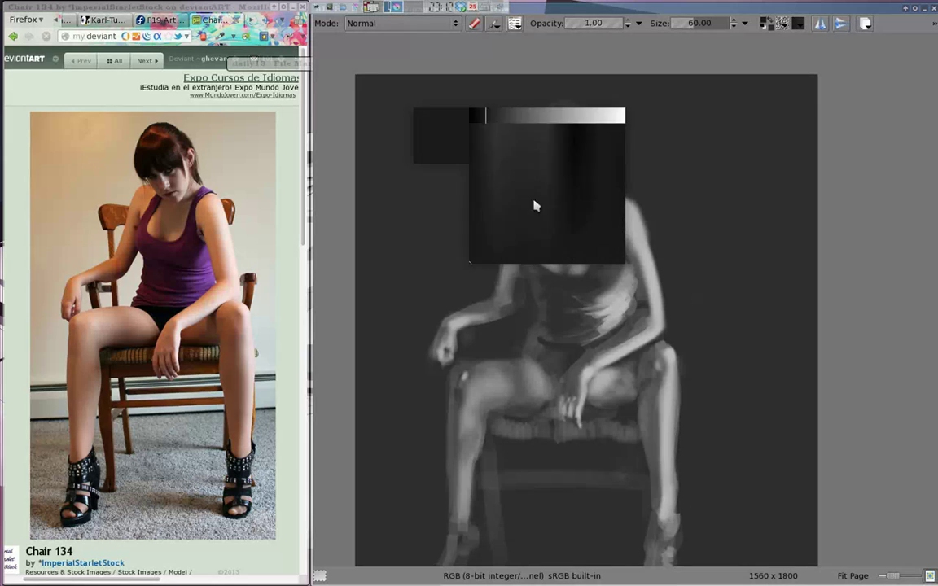
click(534, 203)
key(bracketleft)
key(bracketleft)
mouse_move(479, 135)
mouse_down()
mouse_move(482, 163)
mouse_move(514, 151)
mouse_move(528, 163)
mouse_up()
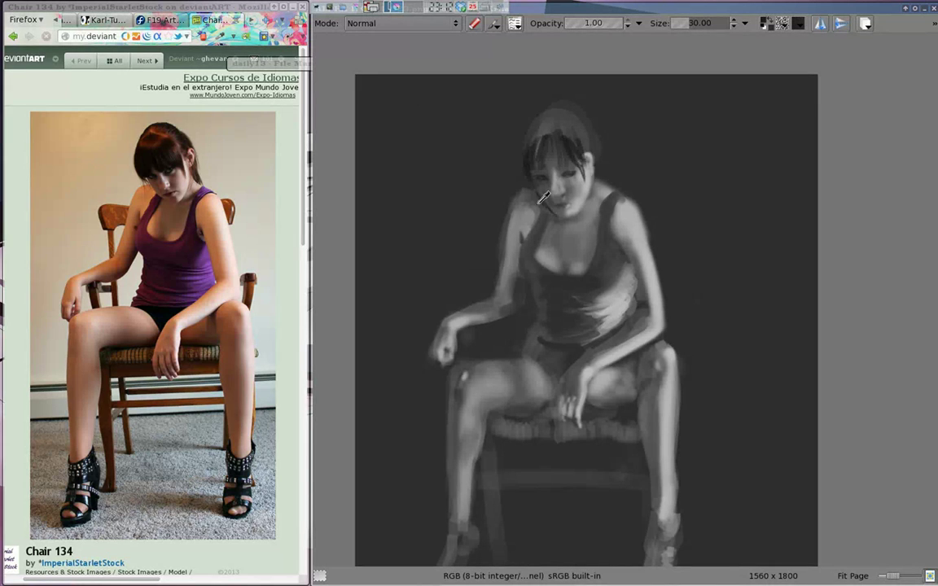
key(bracketright)
key(bracketleft)
key(bracketleft)
drag(488, 114, 537, 138)
Step: Choose a lighter hair colour and add a highlight in the hair
key(shift+i)
click(555, 109)
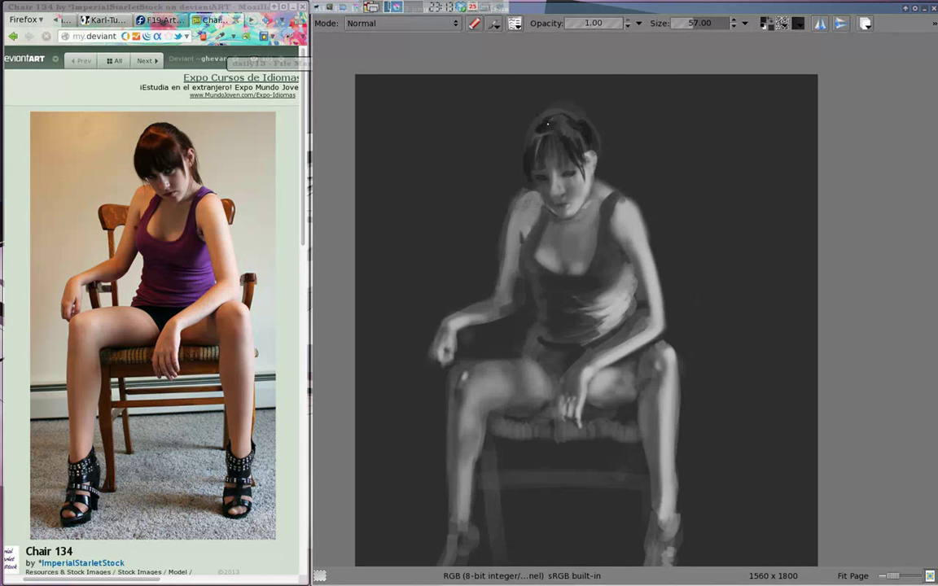
key(shift+i)
click(586, 207)
key(bracketright)
drag(566, 135, 590, 155)
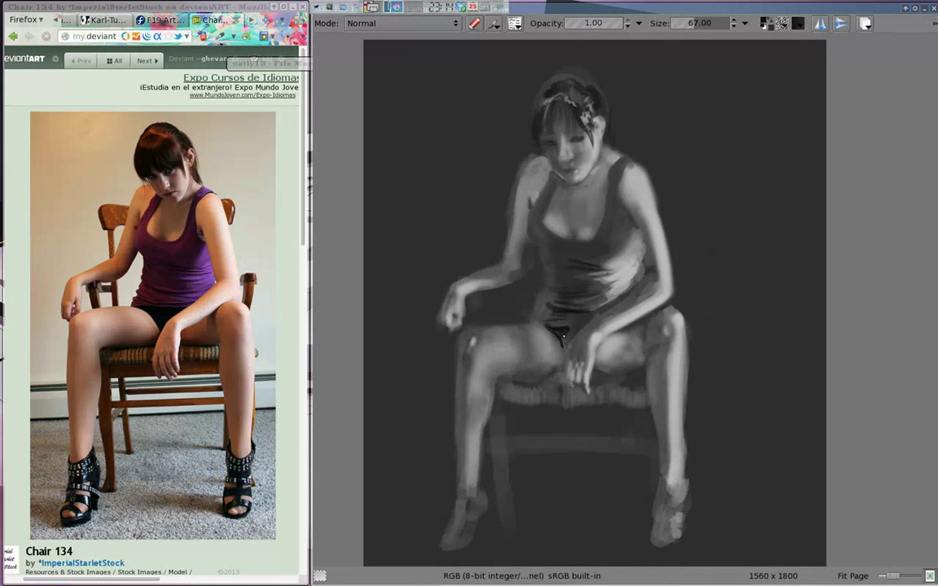
Step: Paint dark high heels on both feet and retouch the thigh and seat tones
scroll(563, 334, down, 1)
mouse_move(464, 452)
mouse_down()
mouse_move(477, 500)
mouse_move(485, 469)
mouse_up()
mouse_move(676, 480)
mouse_down()
mouse_move(660, 446)
mouse_move(685, 450)
mouse_up()
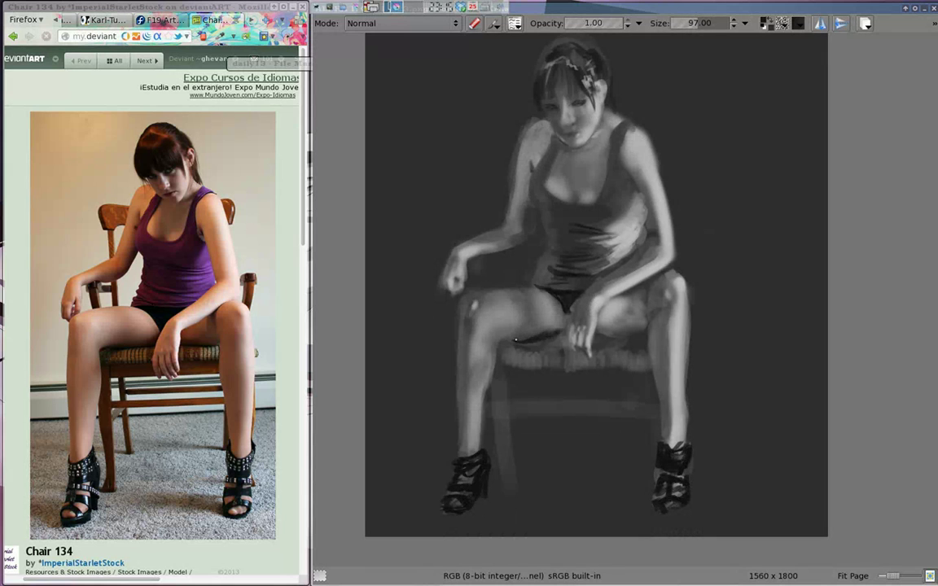
drag(515, 341, 626, 345)
Step: Enlarge the brush to 87 in brush settings and paint a woven texture on the chair seat
key(F5)
drag(774, 220, 793, 318)
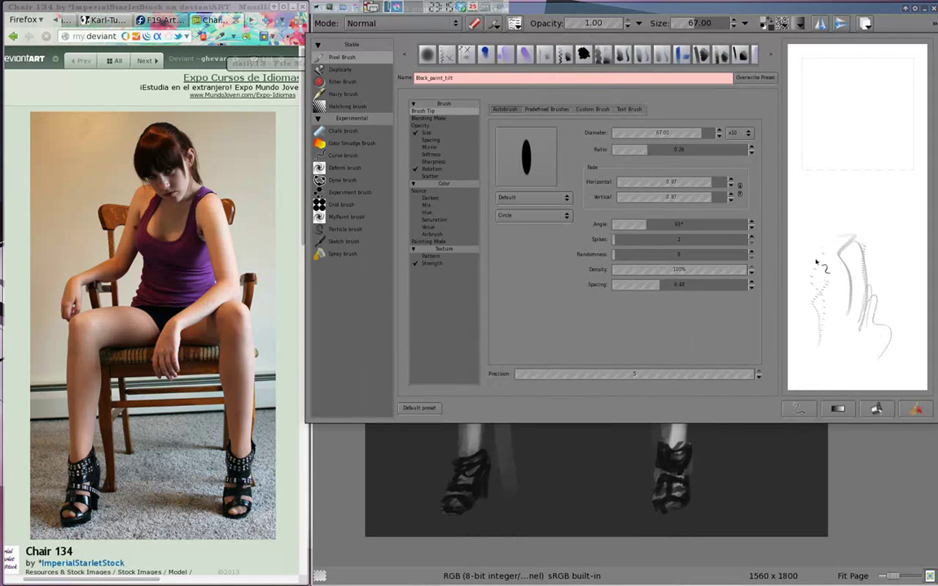
drag(647, 350, 501, 358)
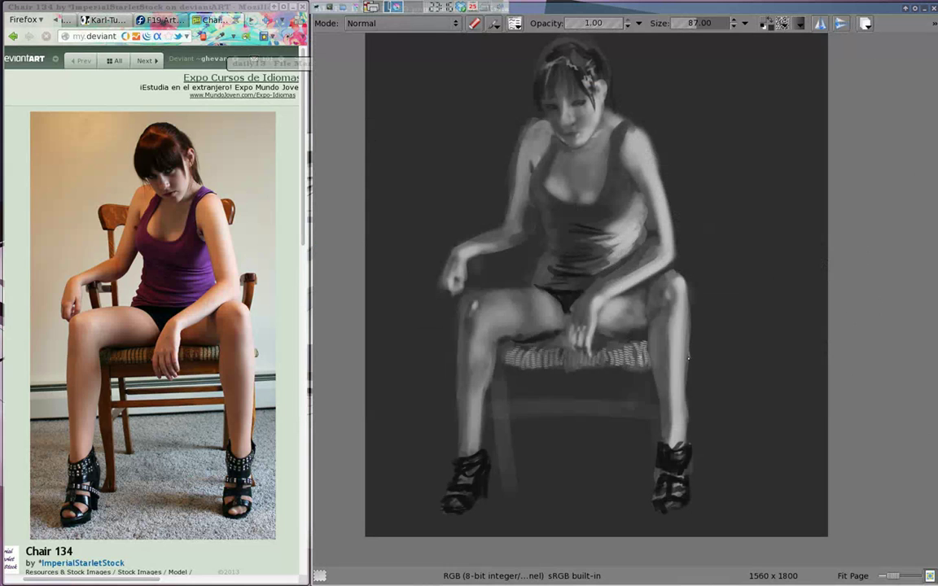
drag(781, 309, 789, 460)
Step: Clear the canvas and block in the head, shoulders, torso and legs in soft grey
key(f)
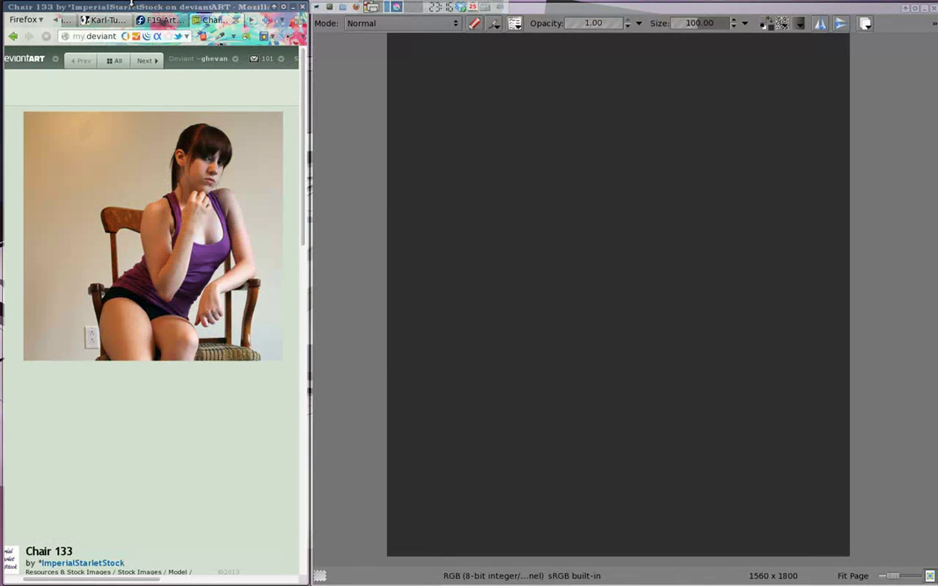
drag(657, 172, 661, 139)
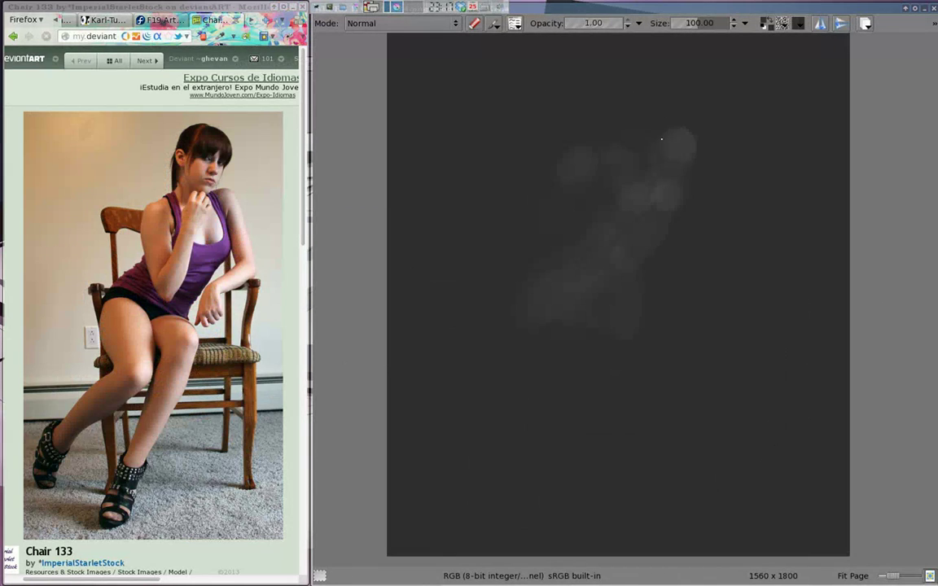
drag(527, 307, 552, 349)
drag(637, 340, 622, 419)
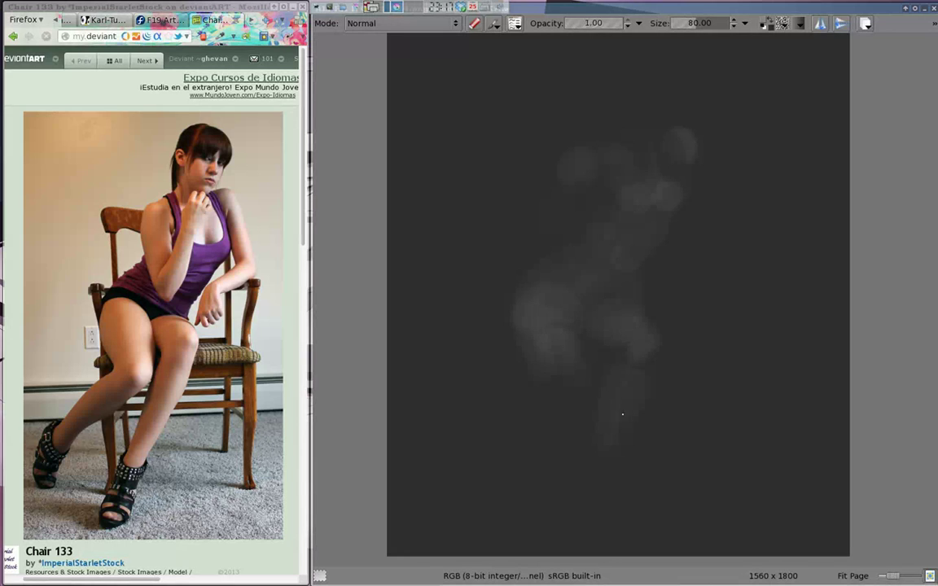
mouse_move(570, 322)
mouse_down()
mouse_move(573, 384)
mouse_move(568, 342)
mouse_up()
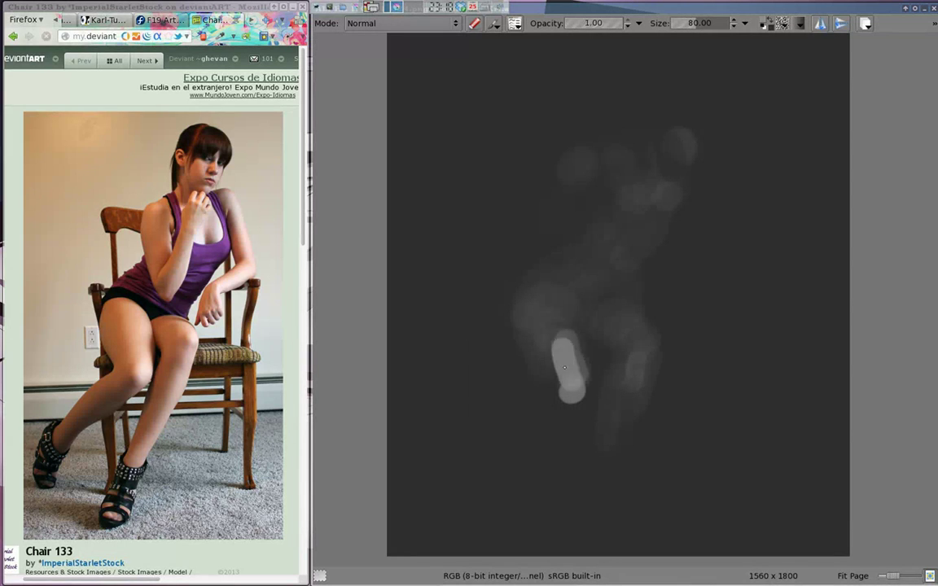
Step: Shrink the brush to 30 and paint a bright vertical thigh stroke
key(bracketleft)
key(bracketleft)
key(bracketleft)
mouse_move(488, 472)
mouse_down()
mouse_move(561, 399)
mouse_move(477, 487)
mouse_up()
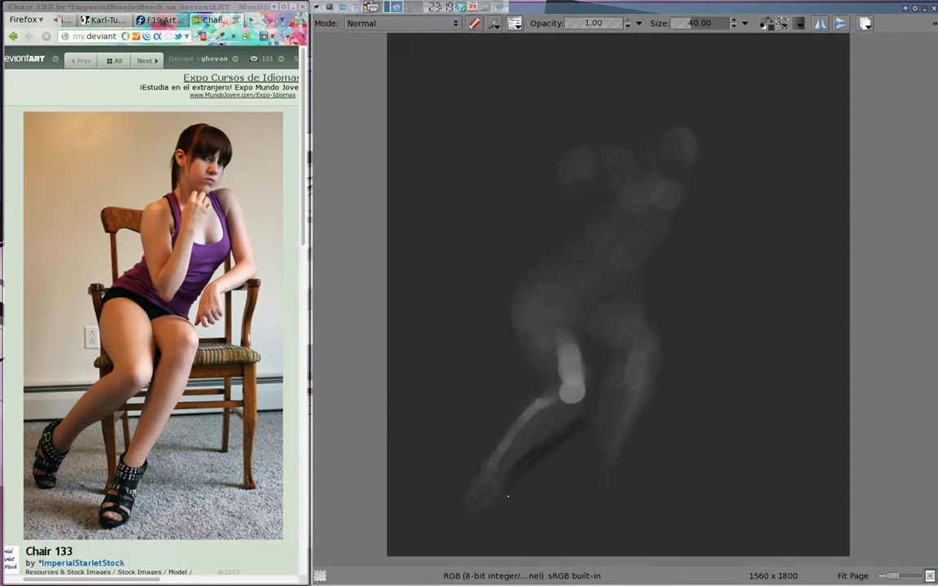
drag(577, 370, 560, 320)
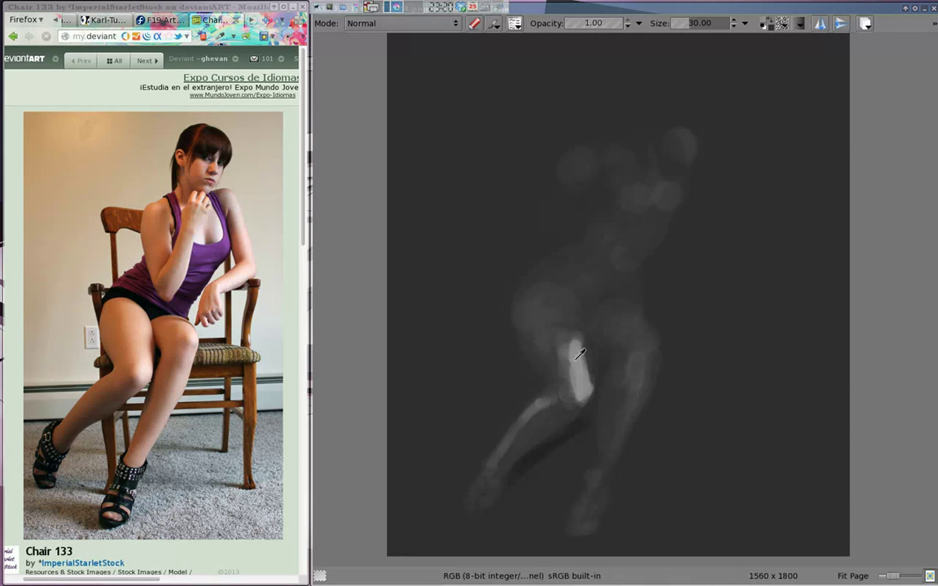
key(bracketright)
key(bracketright)
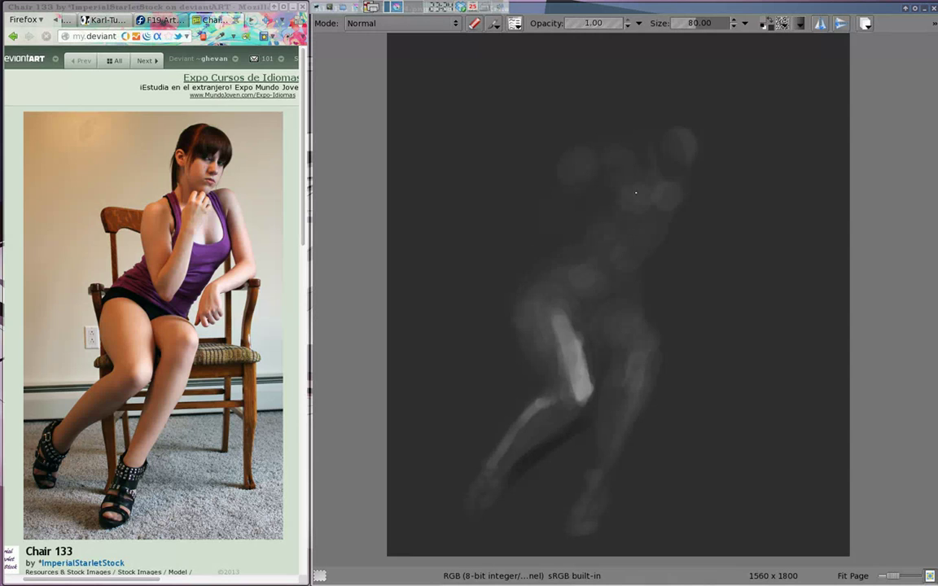
key(bracketleft)
Step: Paint bright strokes on the chest and repaint the upper arm in a brighter skin tone
mouse_move(638, 194)
mouse_down()
mouse_move(661, 189)
mouse_move(665, 172)
mouse_move(708, 237)
mouse_move(664, 300)
mouse_move(702, 306)
mouse_up()
key(bracketright)
key(bracketright)
key(bracketright)
key(bracketleft)
key(bracketleft)
key(bracketleft)
key(bracketleft)
key(bracketleft)
key(bracketleft)
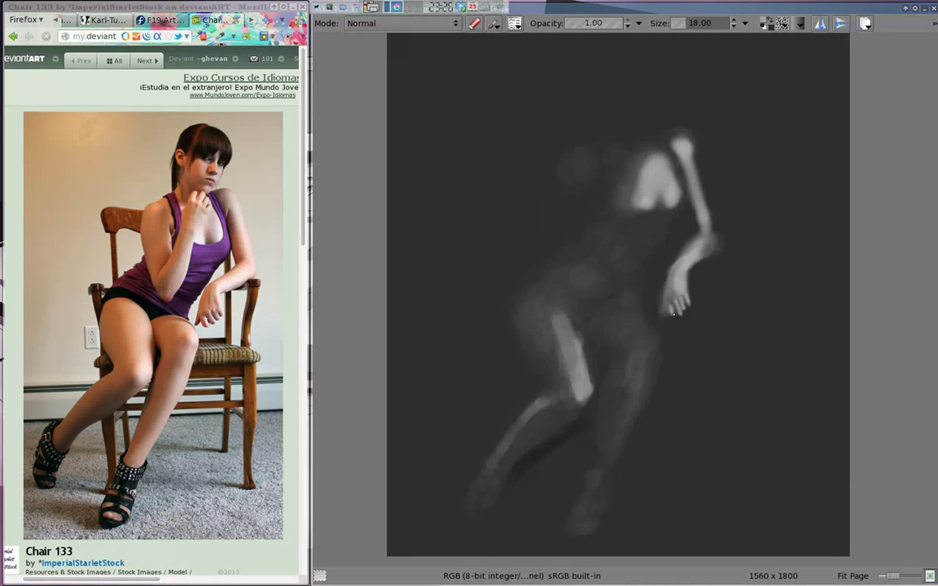
ctrl+click(700, 212)
key(bracketright)
key(bracketright)
key(bracketright)
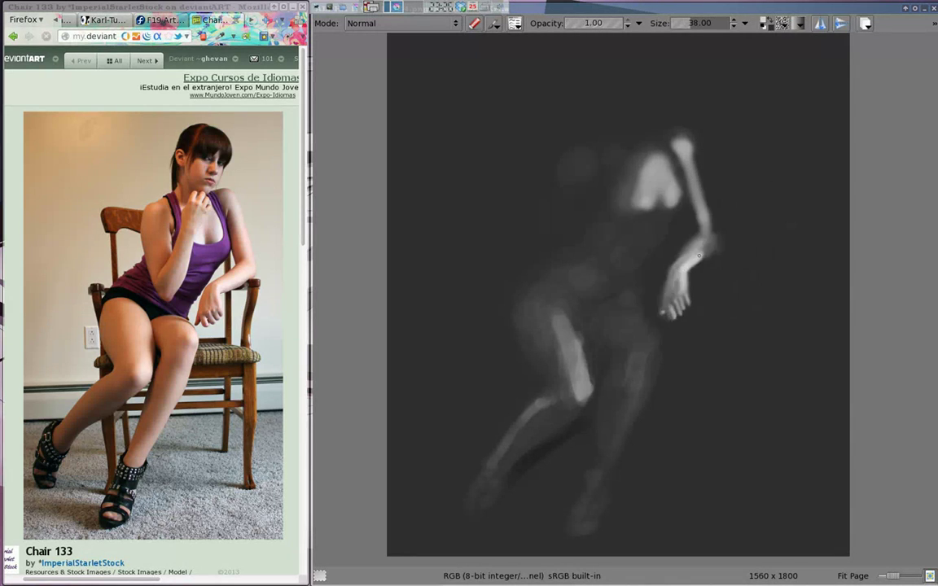
mouse_move(684, 155)
mouse_down()
mouse_move(717, 238)
mouse_move(683, 143)
mouse_up()
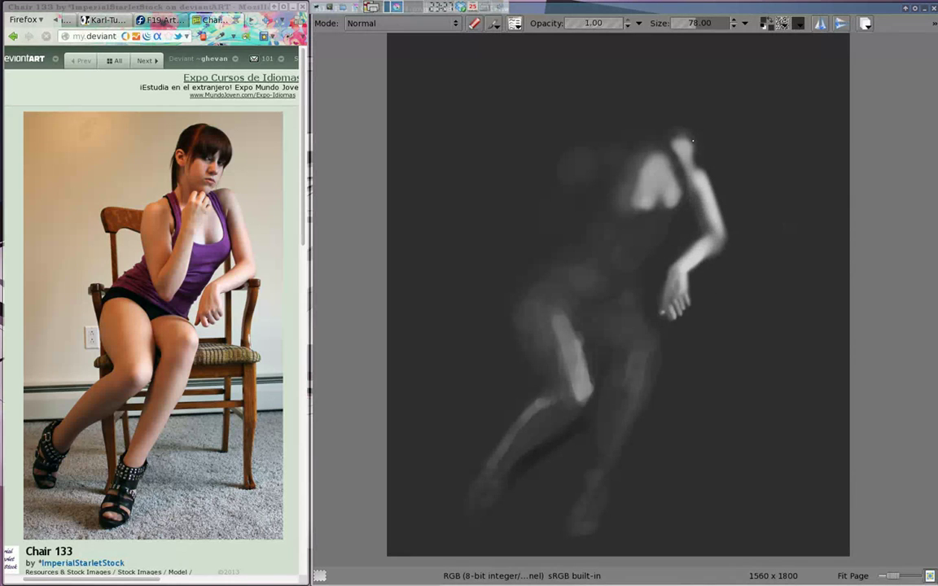
Step: Paint and brighten the raised arm from shoulder to face, brush sizes 88 down to 58
key(bracketright)
drag(574, 151, 591, 250)
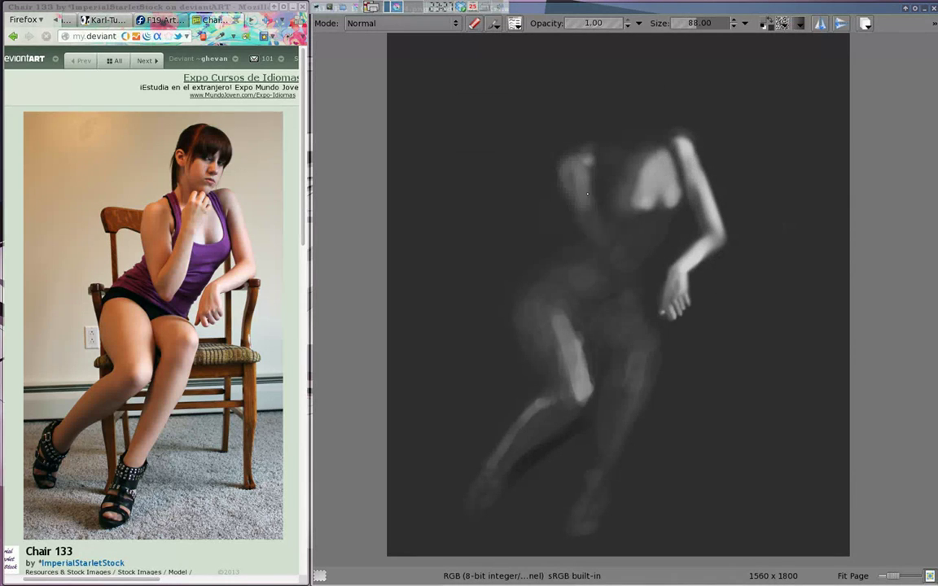
key(bracketleft)
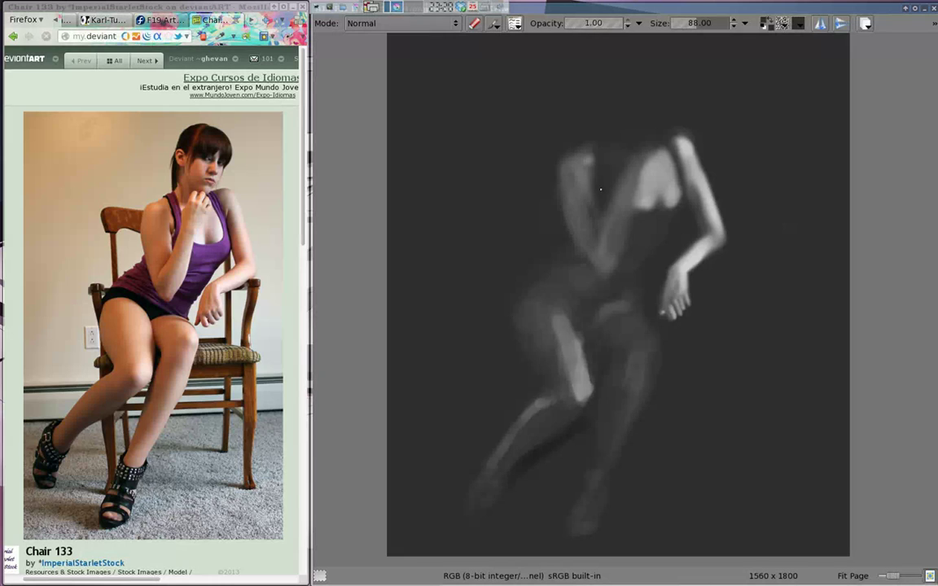
drag(574, 154, 619, 212)
key(bracketleft)
key(bracketleft)
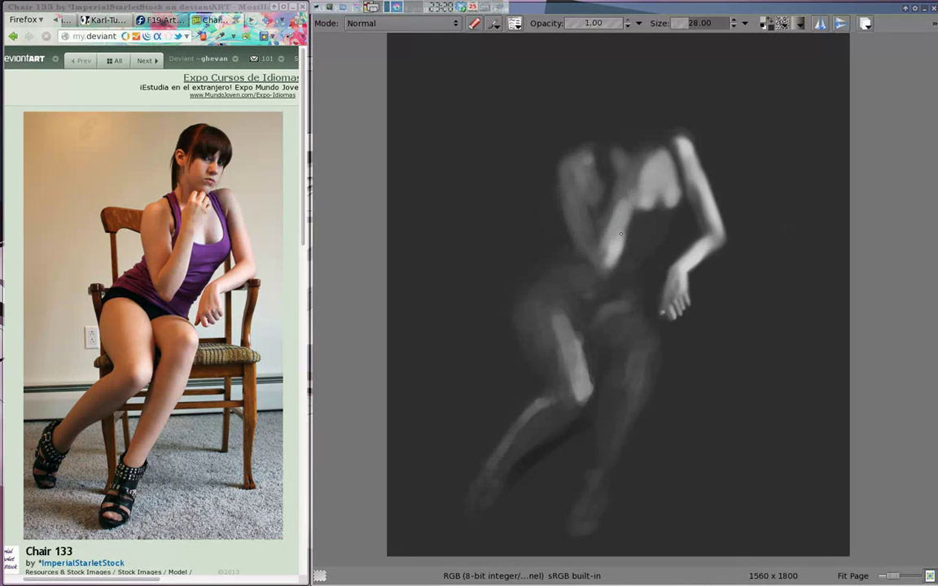
drag(558, 241, 570, 138)
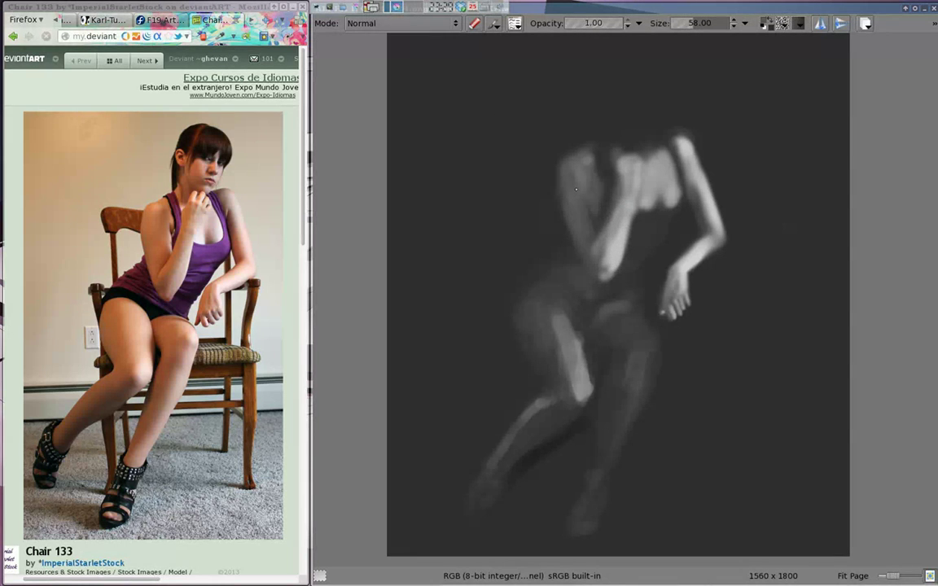
Step: Brighten the torso, hip, thigh, shin and an inner-thigh patch with brush sizes 58–138
mouse_move(672, 218)
mouse_down()
mouse_move(590, 203)
mouse_move(574, 223)
mouse_up()
drag(606, 191, 521, 359)
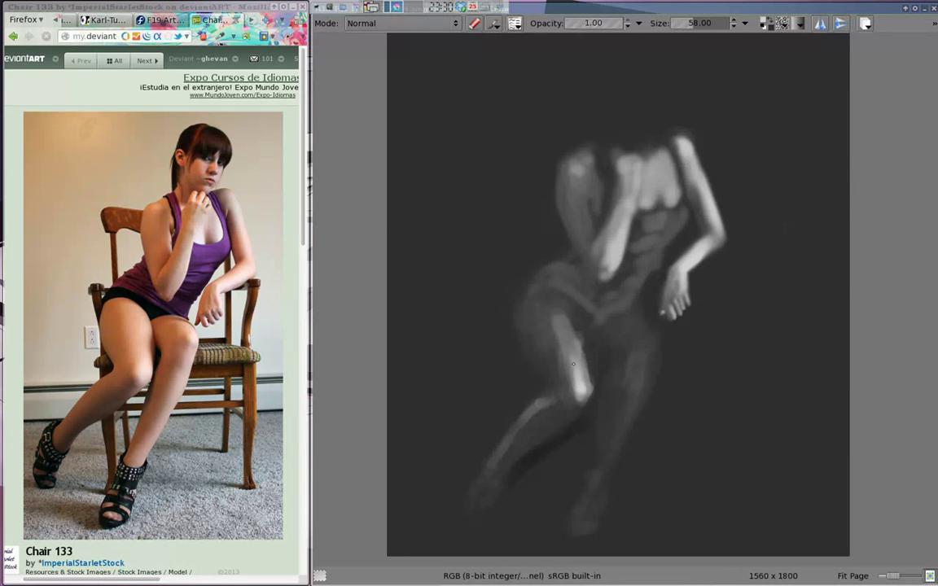
key(bracketright)
key(bracketright)
key(bracketright)
mouse_move(509, 281)
mouse_down()
mouse_move(538, 323)
mouse_move(509, 306)
mouse_up()
key(bracketleft)
key(bracketleft)
key(bracketleft)
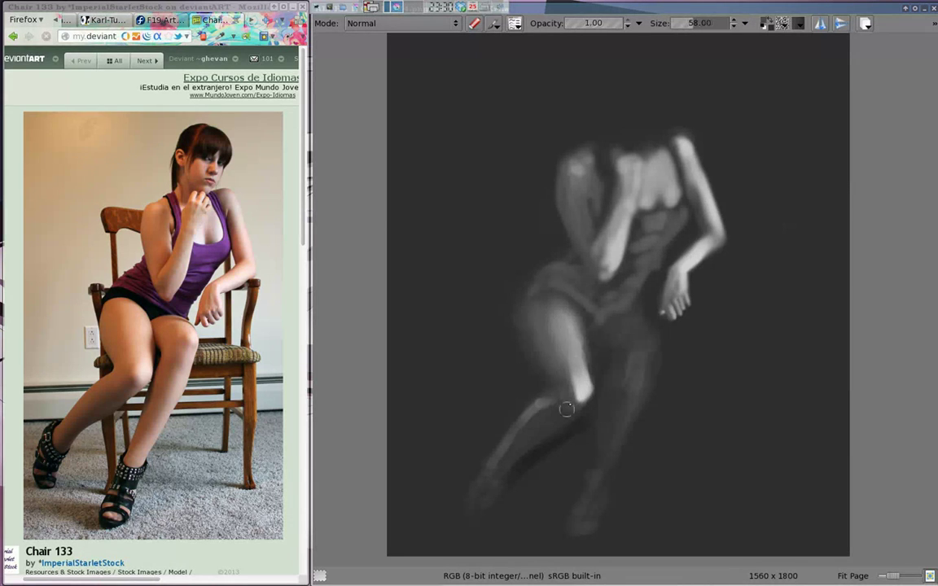
drag(520, 436, 531, 390)
key(bracketright)
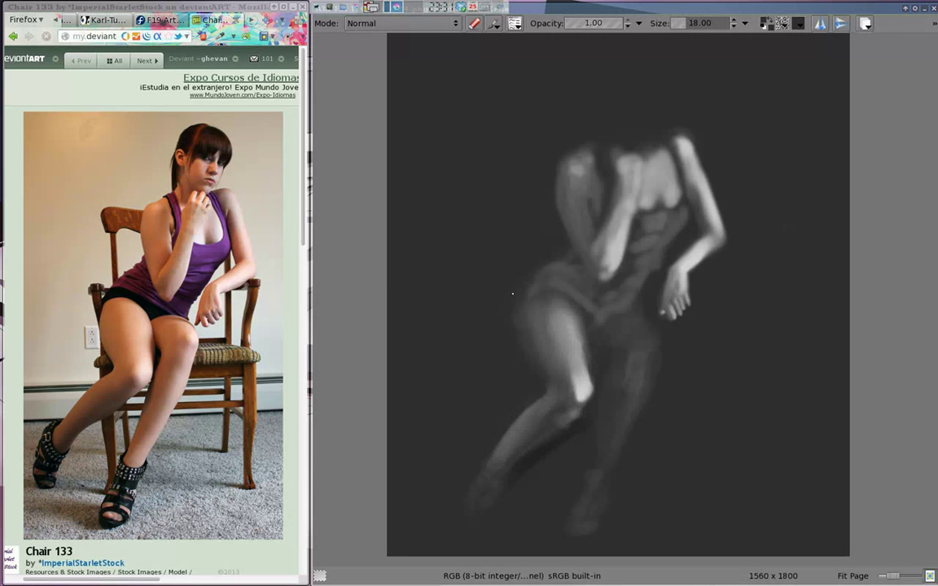
key(bracketleft)
key(bracketleft)
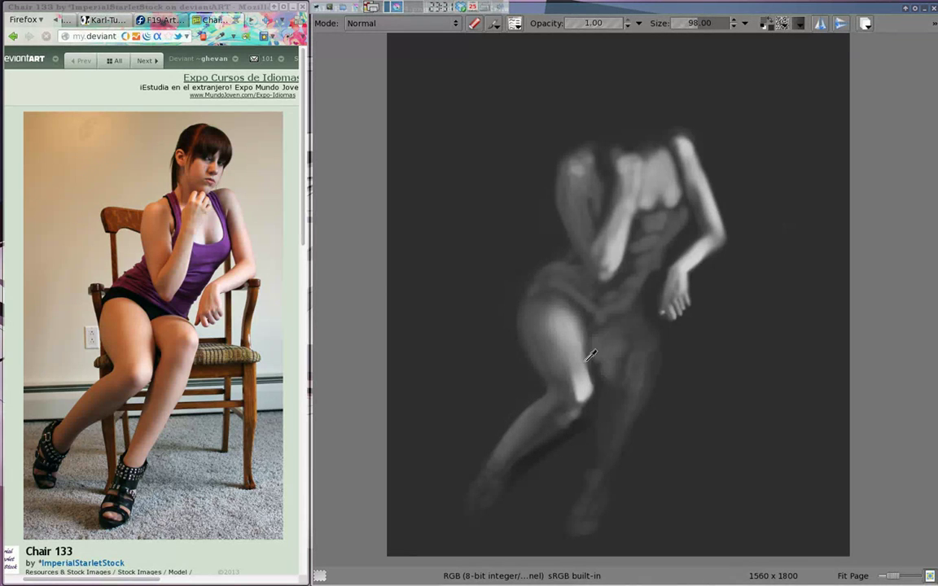
drag(632, 350, 630, 327)
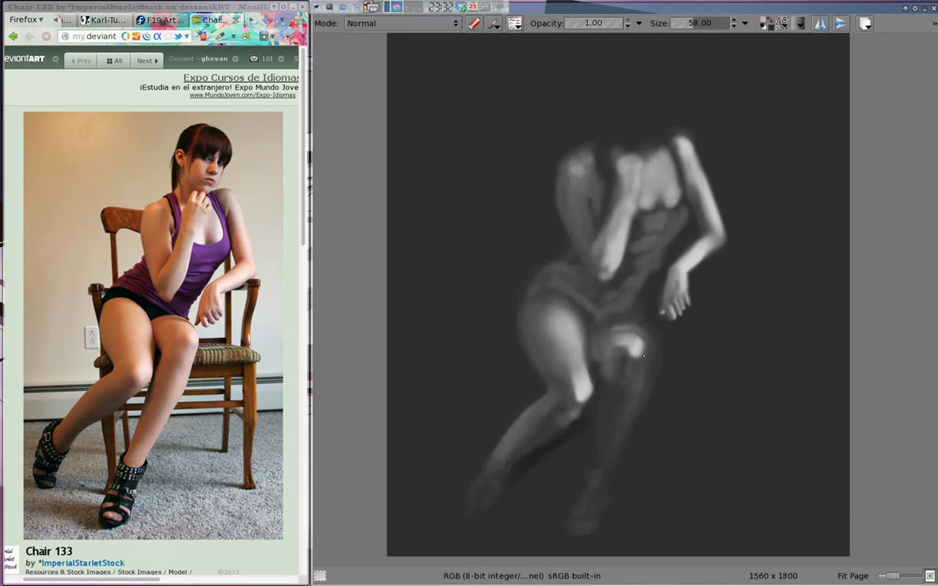
key(bracketright)
Step: Brighten the right shin, the knee and both feet
key(bracketright)
mouse_move(643, 355)
mouse_down()
mouse_move(610, 371)
mouse_move(621, 373)
mouse_move(625, 342)
mouse_up()
key(bracketright)
key(bracketright)
key(bracketright)
key(bracketright)
key(bracketright)
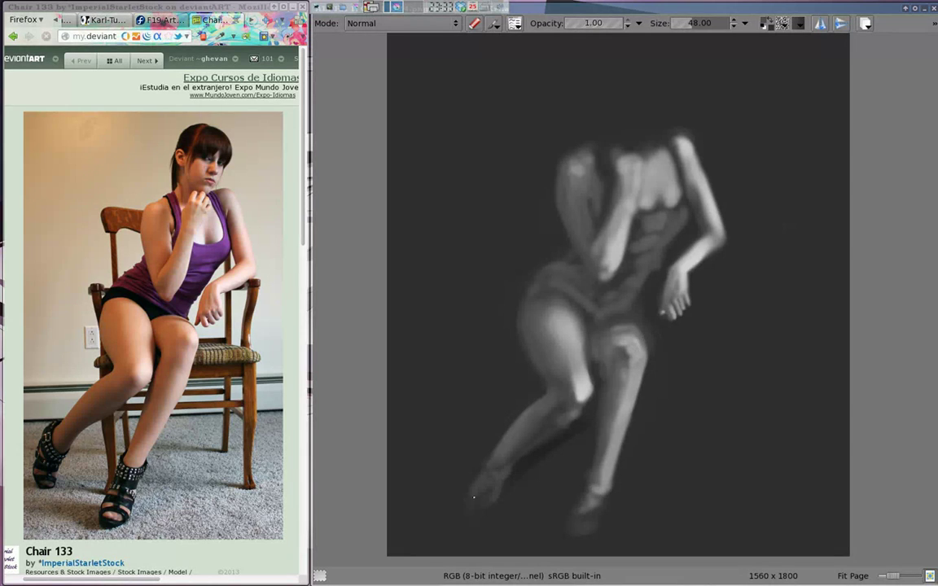
drag(489, 476, 485, 508)
drag(595, 488, 586, 512)
key(bracketright)
key(bracketright)
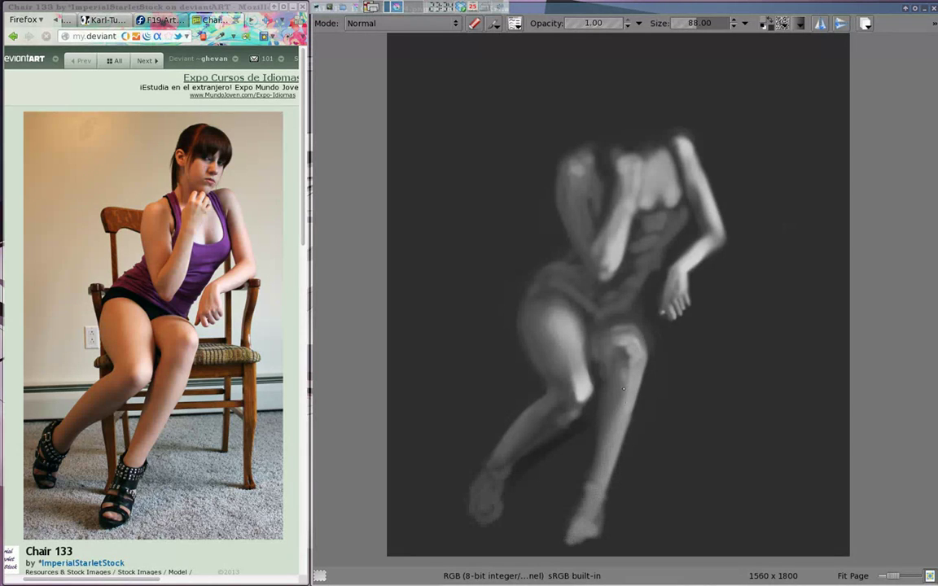
key(bracketleft)
key(bracketleft)
key(bracketleft)
key(bracketright)
key(bracketright)
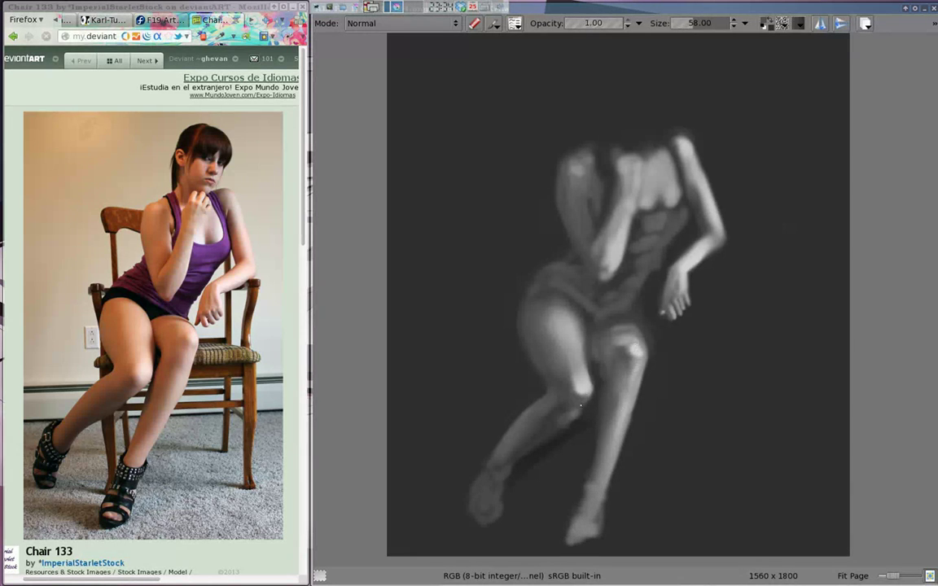
key(bracketleft)
key(bracketleft)
key(bracketleft)
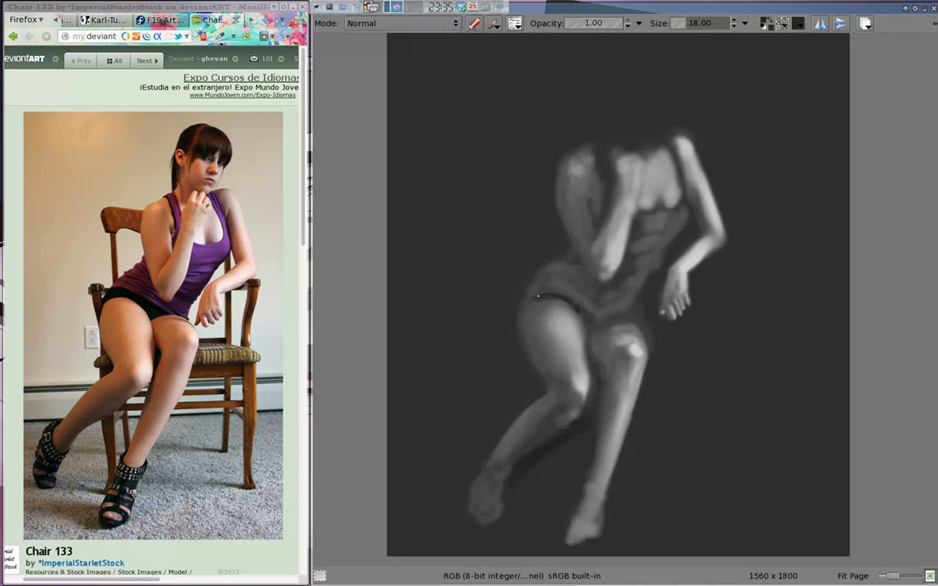
Step: Paint a dark underwear band across the hips
drag(526, 303, 582, 296)
key(bracketright)
key(bracketright)
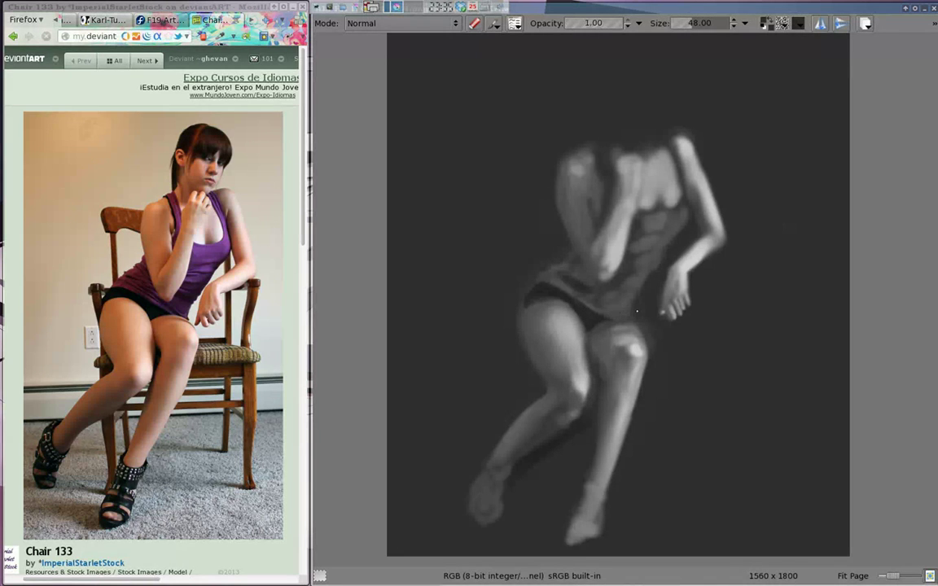
drag(691, 170, 665, 263)
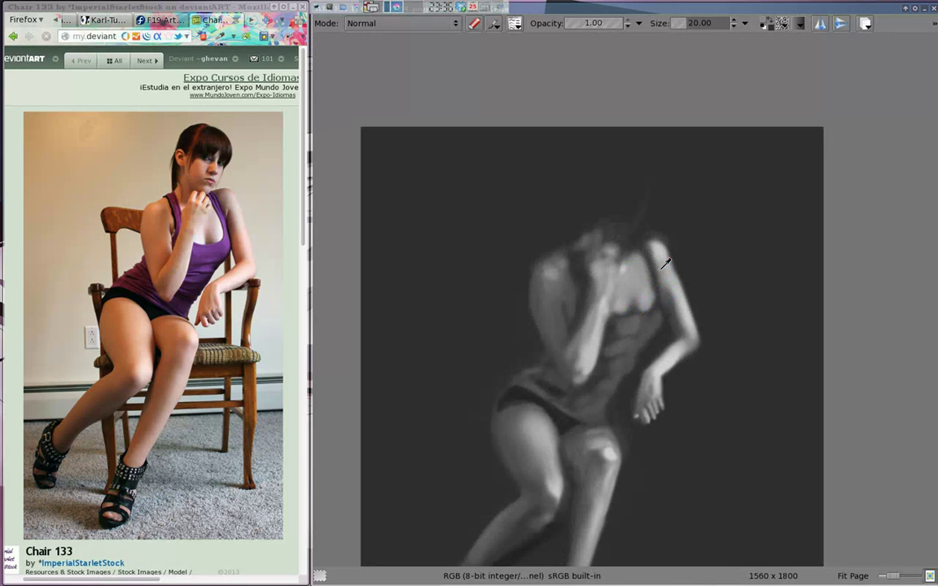
Step: Repaint the hair around the head and shade the face darker on one side, lighter on the other
drag(607, 253, 581, 209)
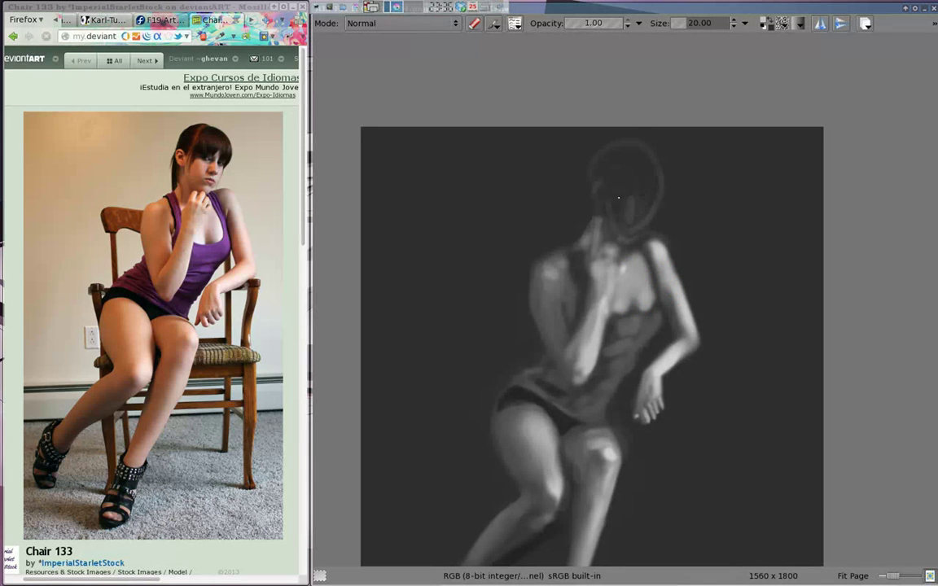
key(bracketright)
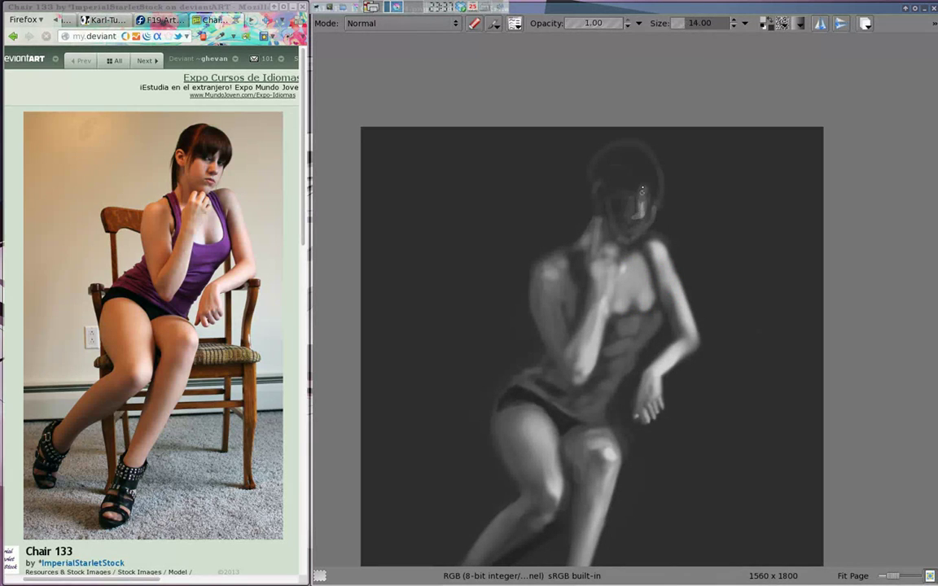
drag(665, 256, 660, 243)
drag(623, 207, 641, 200)
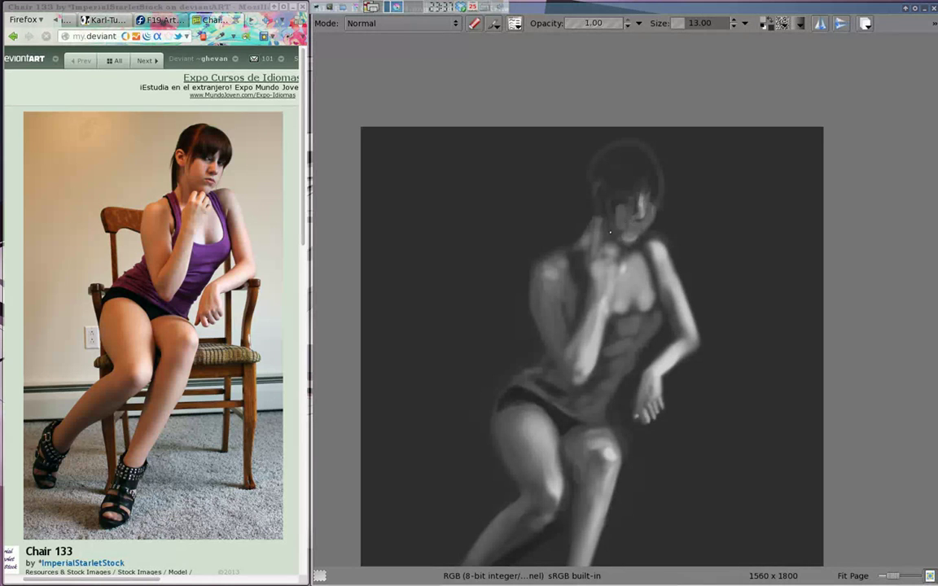
key(bracketleft)
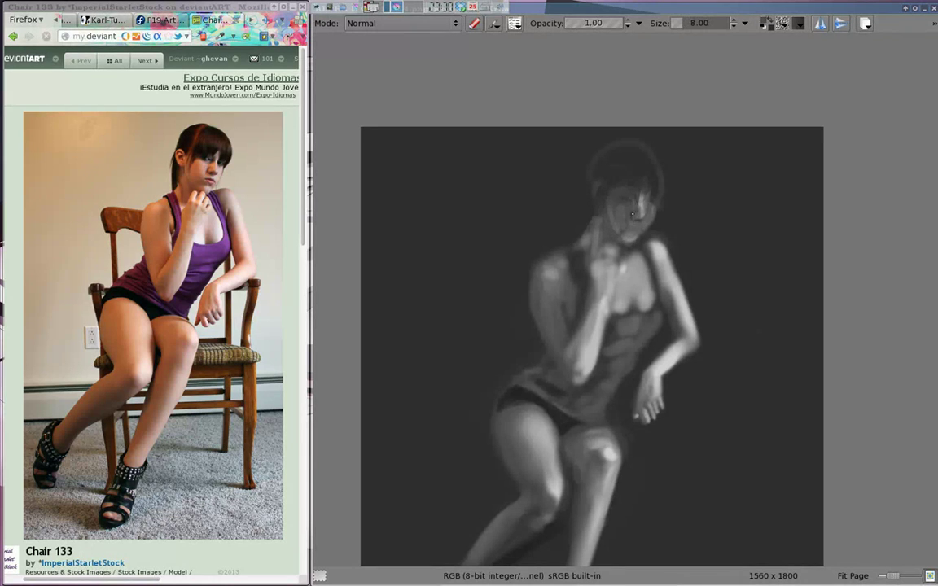
key(bracketleft)
Step: Pick a new colour and darken the left jaw and neck with a fine brush
key(shift+i)
drag(598, 220, 583, 240)
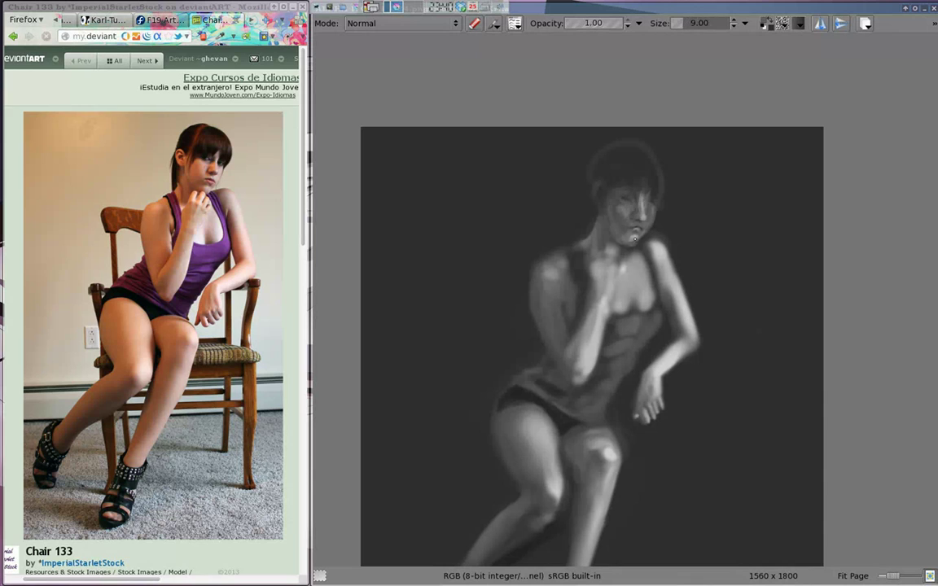
key(bracketright)
key(bracketright)
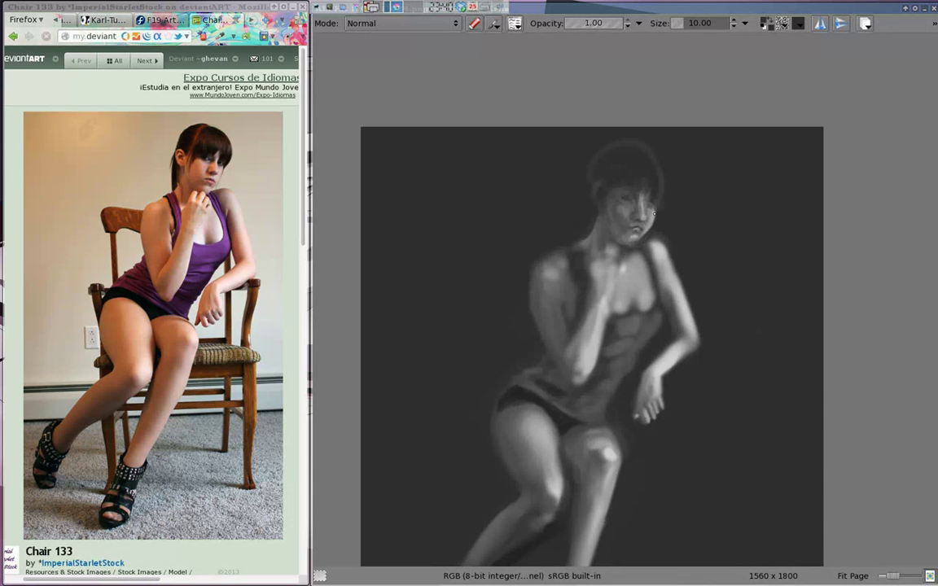
drag(607, 286, 633, 225)
key(bracketright)
key(bracketright)
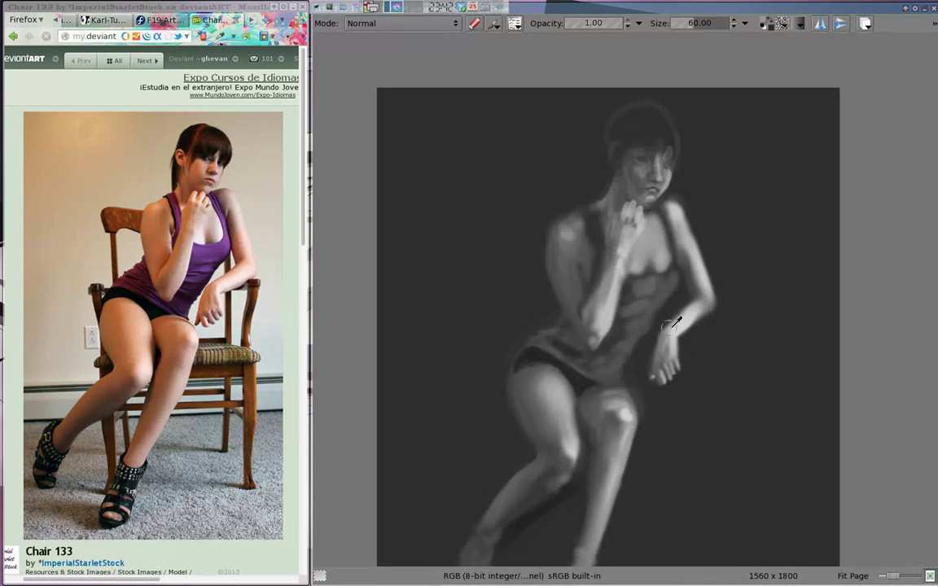
Step: Brighten the chest and torso with a smaller brush, then darken the shoulder and arm outline
key(bracketleft)
key(bracketleft)
mouse_move(651, 245)
mouse_down()
mouse_move(621, 323)
mouse_move(614, 275)
mouse_up()
drag(518, 313, 514, 163)
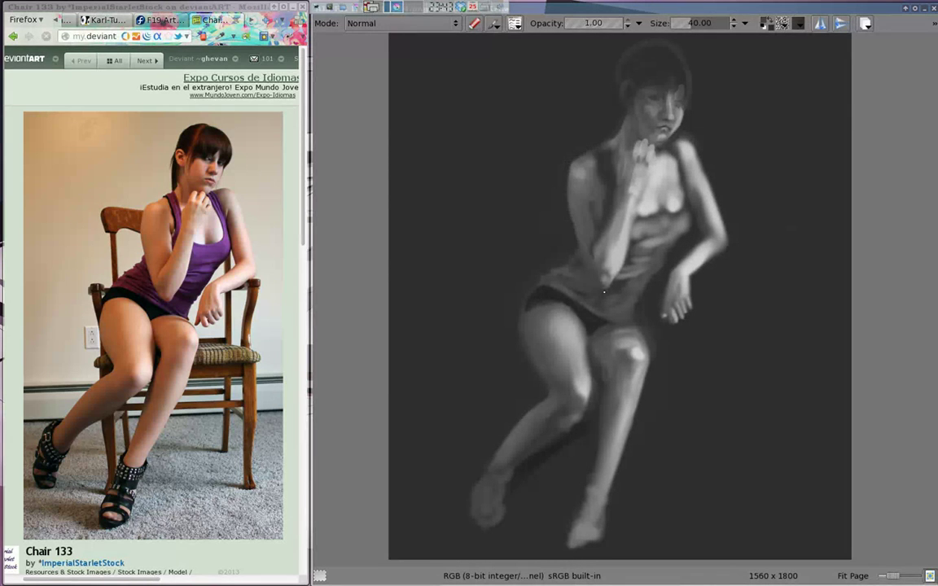
Step: Darken the hair with broad strokes from a much larger brush
key(bracketright)
key(bracketright)
key(bracketright)
drag(663, 154, 655, 227)
mouse_move(603, 122)
mouse_down()
mouse_move(546, 196)
mouse_move(627, 153)
mouse_up()
drag(562, 114, 570, 140)
key(bracketleft)
key(bracketleft)
key(bracketleft)
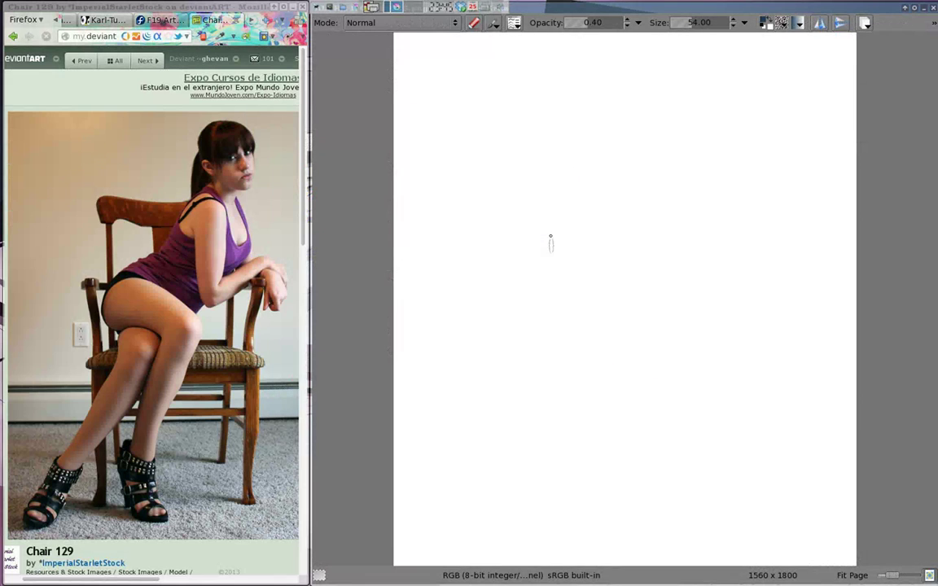
Step: Lay down faint gesture lines for the torso, reaching arm, hand, neck and head oval
drag(631, 157, 610, 168)
mouse_move(619, 241)
mouse_down()
mouse_move(529, 281)
mouse_move(628, 157)
mouse_move(649, 285)
mouse_move(713, 269)
mouse_up()
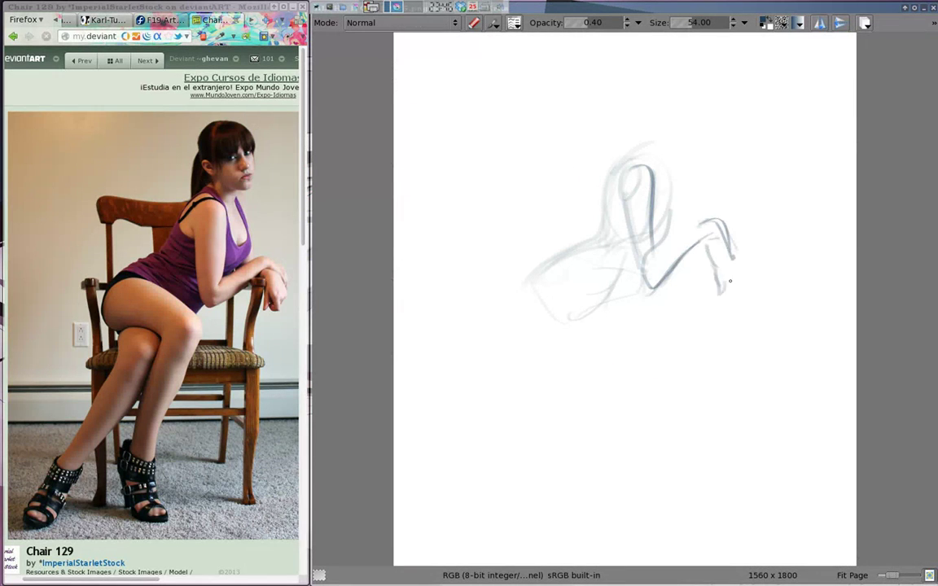
mouse_move(651, 244)
mouse_down()
mouse_move(721, 218)
mouse_move(742, 285)
mouse_up()
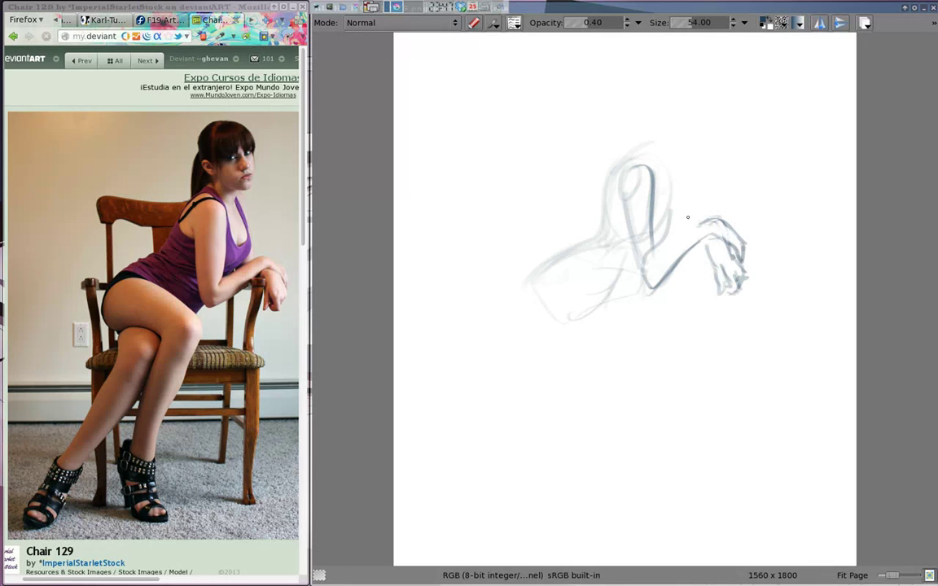
mouse_move(683, 205)
mouse_down()
mouse_move(661, 177)
mouse_move(610, 212)
mouse_up()
mouse_move(619, 175)
mouse_down()
mouse_move(664, 126)
mouse_move(649, 81)
mouse_move(652, 114)
mouse_up()
drag(664, 130, 529, 276)
Step: Sketch the hip, thigh and both legs, darken the back contours and add the jaw
mouse_move(603, 244)
mouse_down()
mouse_move(525, 326)
mouse_move(586, 342)
mouse_up()
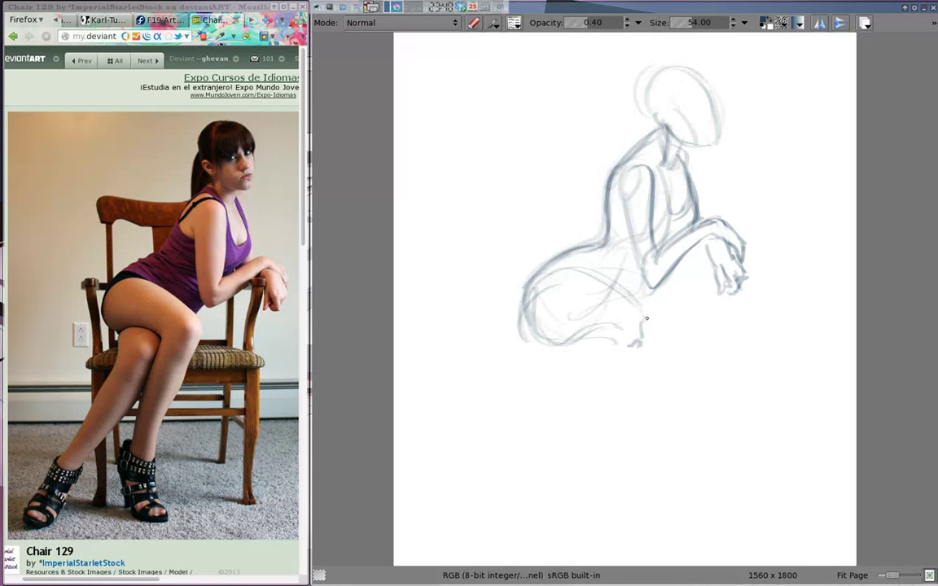
drag(644, 318, 562, 472)
mouse_move(562, 342)
mouse_down()
mouse_move(521, 460)
mouse_move(493, 488)
mouse_up()
mouse_move(619, 350)
mouse_down()
mouse_move(603, 481)
mouse_move(610, 347)
mouse_up()
drag(583, 236, 521, 293)
drag(570, 163, 521, 245)
drag(689, 101, 712, 140)
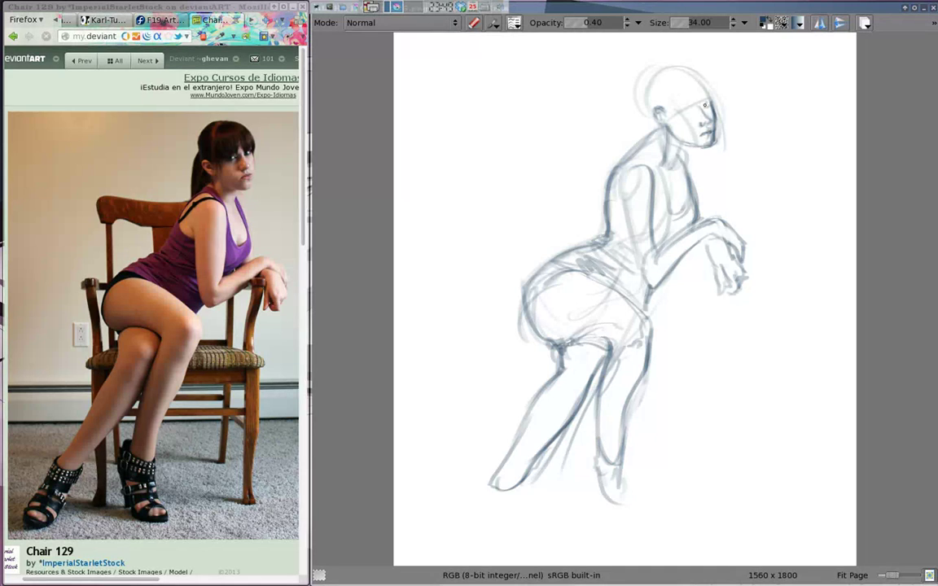
Step: With a larger brush, darken the hair and bangs, then add both shoes and the shin line
key(bracketright)
mouse_move(684, 73)
mouse_down()
mouse_move(655, 114)
mouse_move(672, 122)
mouse_up()
drag(713, 82, 680, 118)
mouse_move(664, 77)
mouse_down()
mouse_move(649, 142)
mouse_move(615, 171)
mouse_up()
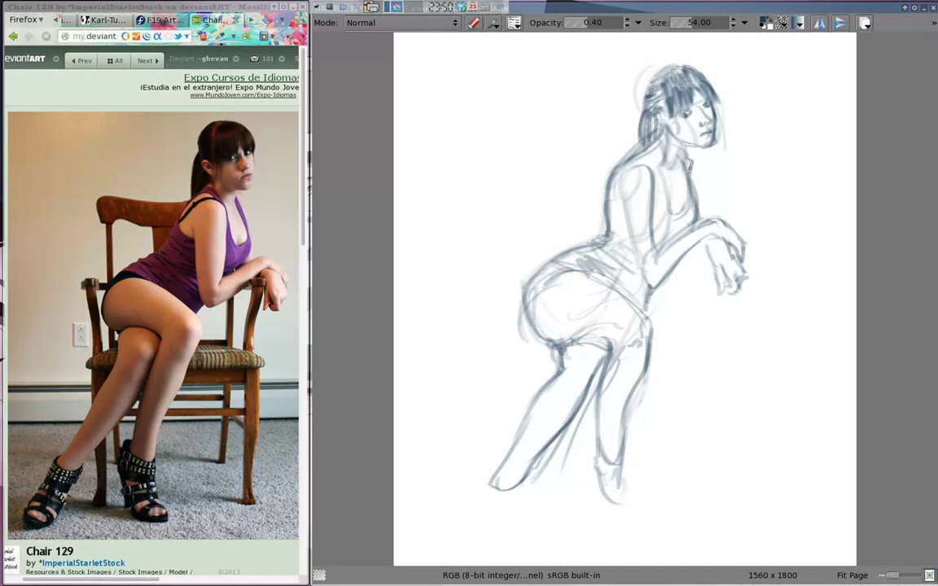
mouse_move(586, 249)
mouse_down()
mouse_move(525, 326)
mouse_move(610, 344)
mouse_up()
drag(593, 470, 652, 533)
mouse_move(509, 482)
mouse_down()
mouse_move(464, 541)
mouse_move(504, 538)
mouse_up()
drag(598, 367, 526, 474)
Step: Sketch the chair behind her: top rail, posts, seat edge, legs and stretcher bar
drag(623, 200, 643, 253)
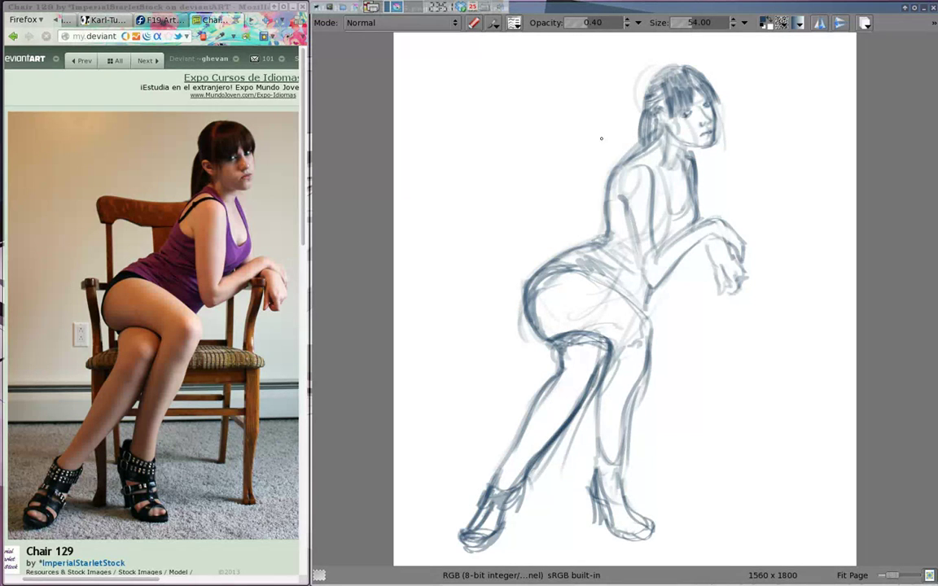
mouse_move(488, 147)
mouse_down()
mouse_move(635, 140)
mouse_move(496, 375)
mouse_up()
drag(500, 367, 562, 375)
drag(700, 261, 707, 505)
drag(704, 424, 721, 534)
drag(566, 443, 700, 423)
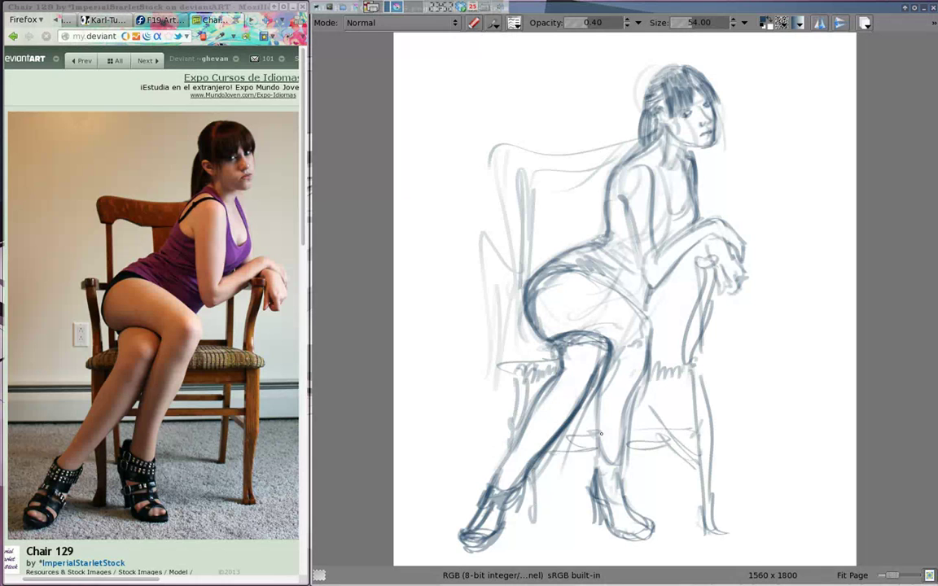
drag(513, 375, 529, 521)
drag(598, 142, 619, 204)
drag(562, 154, 504, 232)
drag(602, 236, 534, 285)
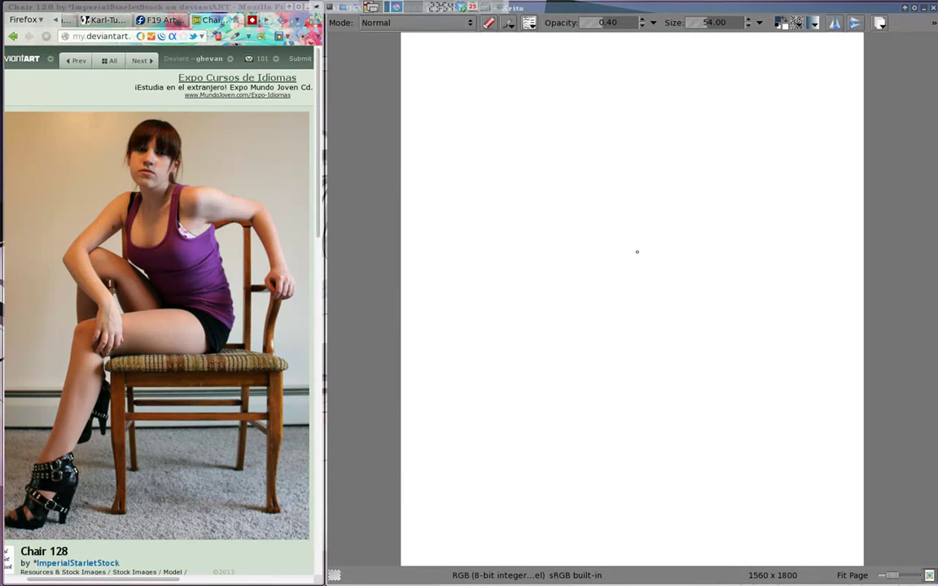
Step: Sketch the head, hair, shoulder and torso of the second small Chair 128 gesture
mouse_move(456, 77)
mouse_down()
mouse_move(444, 110)
mouse_move(456, 138)
mouse_move(534, 97)
mouse_up()
mouse_move(452, 145)
mouse_down()
mouse_move(460, 163)
mouse_move(416, 208)
mouse_up()
drag(460, 89, 446, 117)
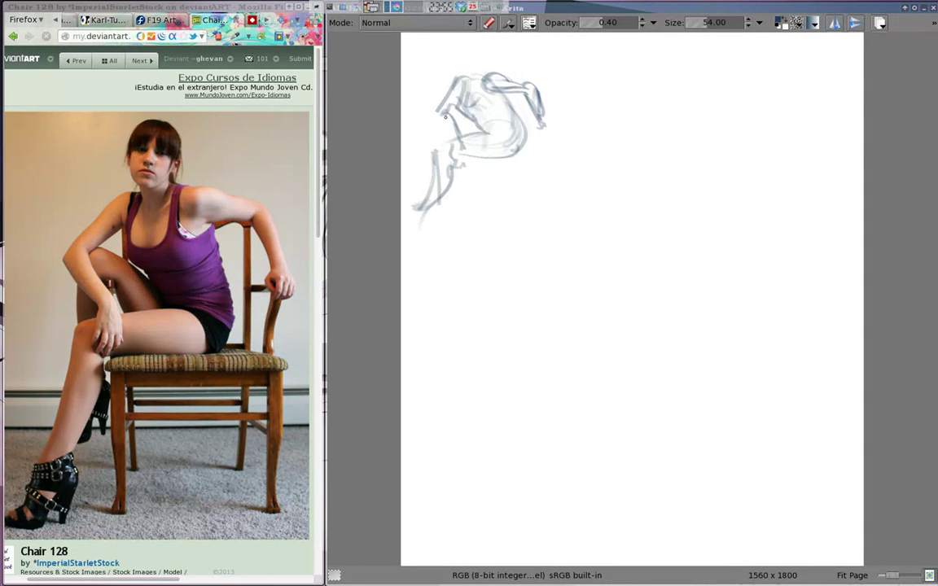
drag(489, 78, 473, 47)
Step: Rough in a third small gesture at the top right of the canvas
mouse_move(603, 69)
mouse_down()
mouse_move(614, 101)
mouse_move(635, 94)
mouse_up()
drag(599, 63, 650, 55)
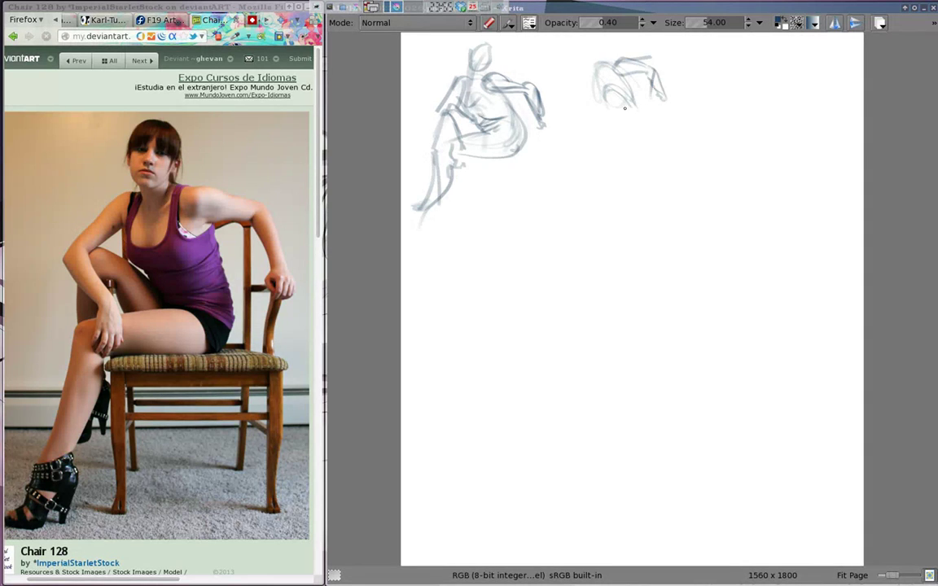
drag(626, 120, 590, 145)
mouse_move(611, 78)
mouse_down()
mouse_move(584, 122)
mouse_move(641, 122)
mouse_up()
drag(599, 57, 639, 106)
drag(520, 241, 475, 248)
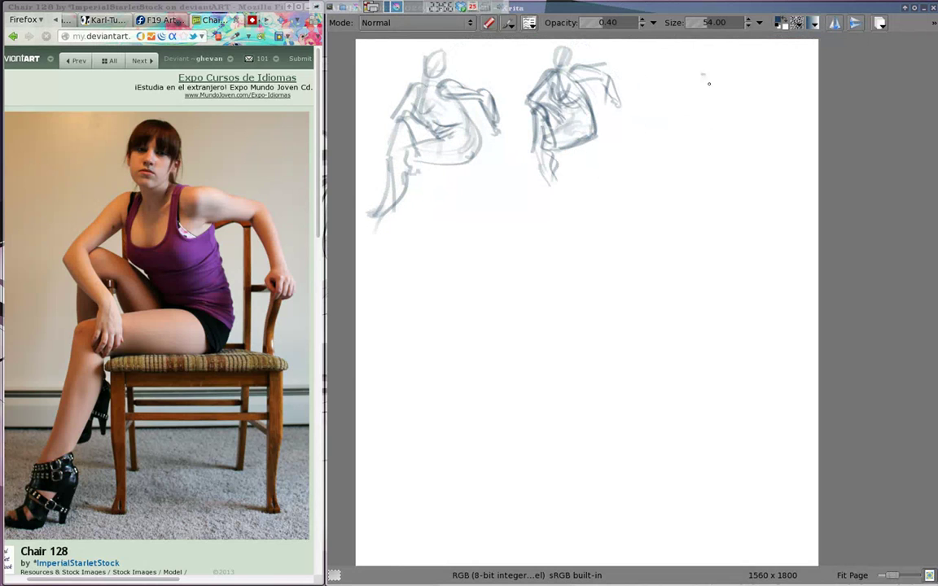
drag(717, 73, 683, 122)
mouse_move(688, 53)
mouse_down()
mouse_move(736, 118)
mouse_move(664, 95)
mouse_move(659, 70)
mouse_up()
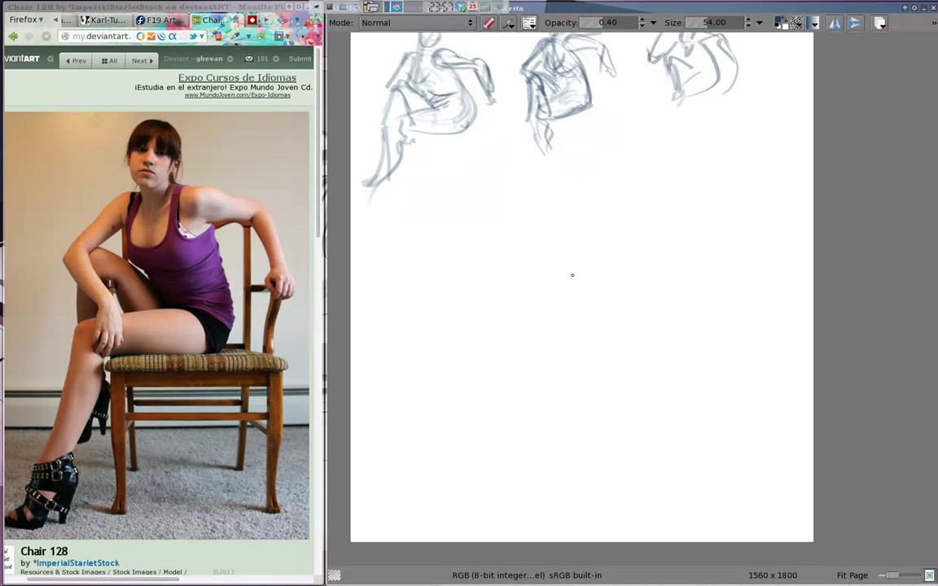
Step: Rough in a large seated figure below: back, arm, legs, torso and a ground line
drag(554, 224, 570, 358)
mouse_move(611, 216)
mouse_down()
mouse_move(627, 358)
mouse_move(692, 213)
mouse_up()
mouse_move(690, 216)
mouse_down()
mouse_move(720, 293)
mouse_move(668, 236)
mouse_up()
mouse_move(618, 195)
mouse_down()
mouse_move(533, 194)
mouse_move(643, 281)
mouse_up()
drag(456, 295, 753, 300)
drag(594, 214, 546, 248)
mouse_move(577, 192)
mouse_down()
mouse_move(529, 236)
mouse_move(570, 326)
mouse_up()
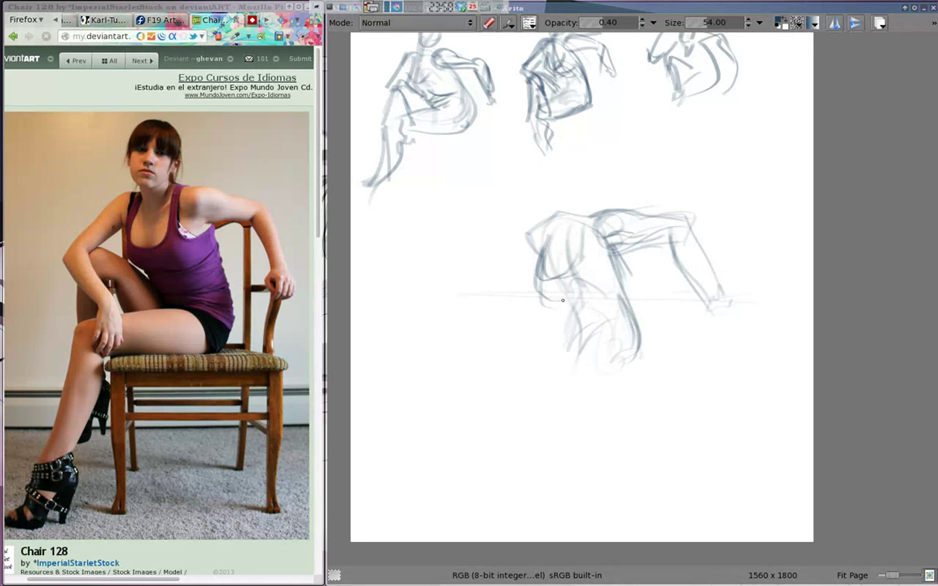
drag(635, 342, 476, 408)
mouse_move(643, 370)
mouse_down()
mouse_move(513, 395)
mouse_move(477, 483)
mouse_up()
mouse_move(456, 287)
mouse_down()
mouse_move(521, 357)
mouse_move(501, 352)
mouse_move(509, 218)
mouse_up()
Step: Darken the large figure's torso, hip and thigh contours, add the arm, stomach hatching and head
drag(487, 314, 496, 367)
drag(619, 245, 647, 370)
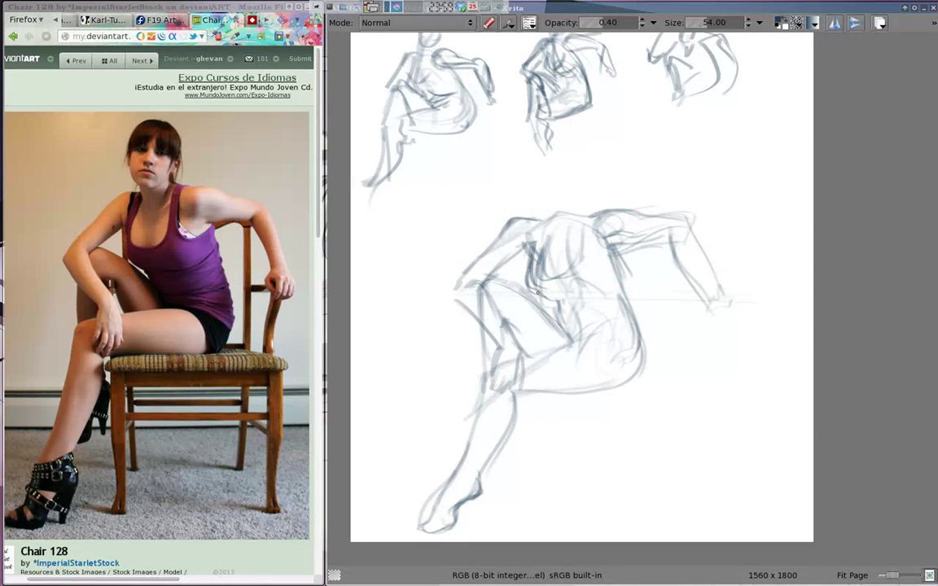
drag(529, 269, 570, 334)
drag(488, 276, 562, 313)
mouse_move(586, 216)
mouse_down()
mouse_move(610, 259)
mouse_move(692, 218)
mouse_up()
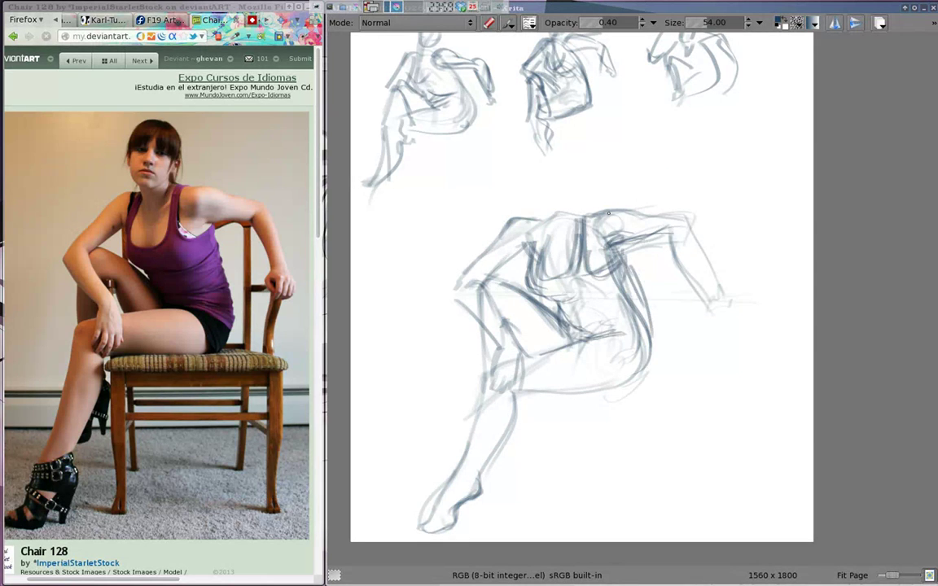
drag(619, 244, 741, 313)
drag(569, 301, 607, 321)
drag(613, 254, 639, 381)
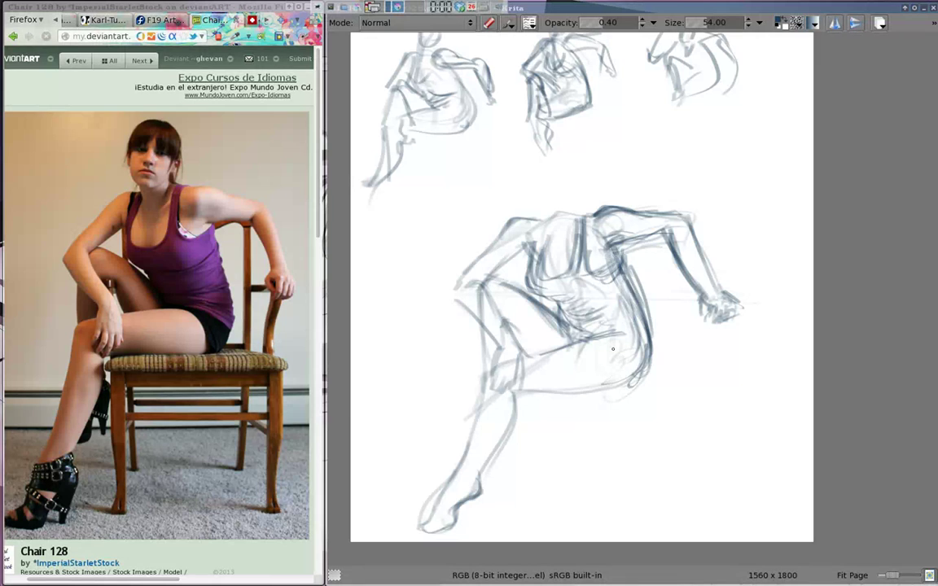
mouse_move(544, 214)
mouse_down()
mouse_move(539, 140)
mouse_move(574, 196)
mouse_move(525, 173)
mouse_up()
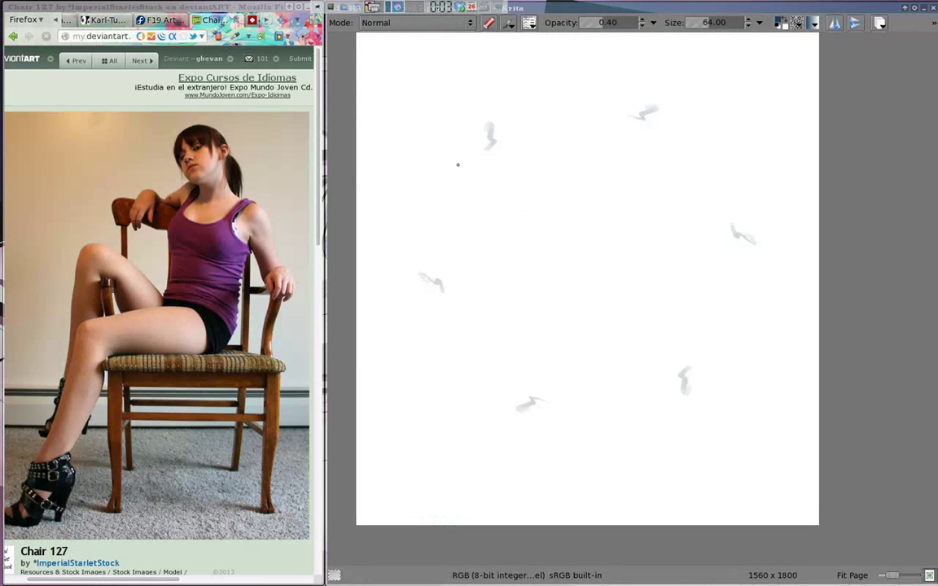
Step: Brush two small gestures of the Chair 127 pose with torso, thigh and lower-leg strokes
drag(479, 96, 498, 140)
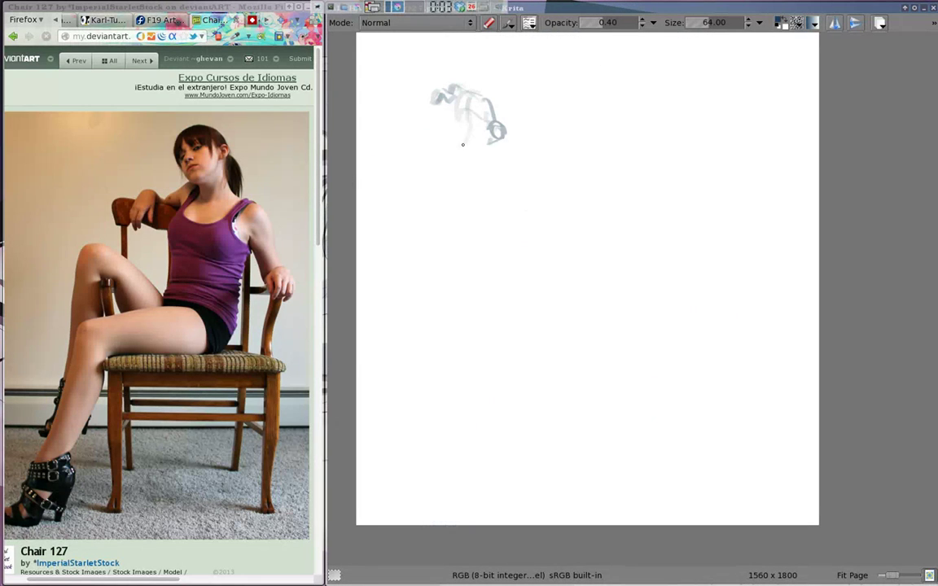
drag(454, 110, 478, 138)
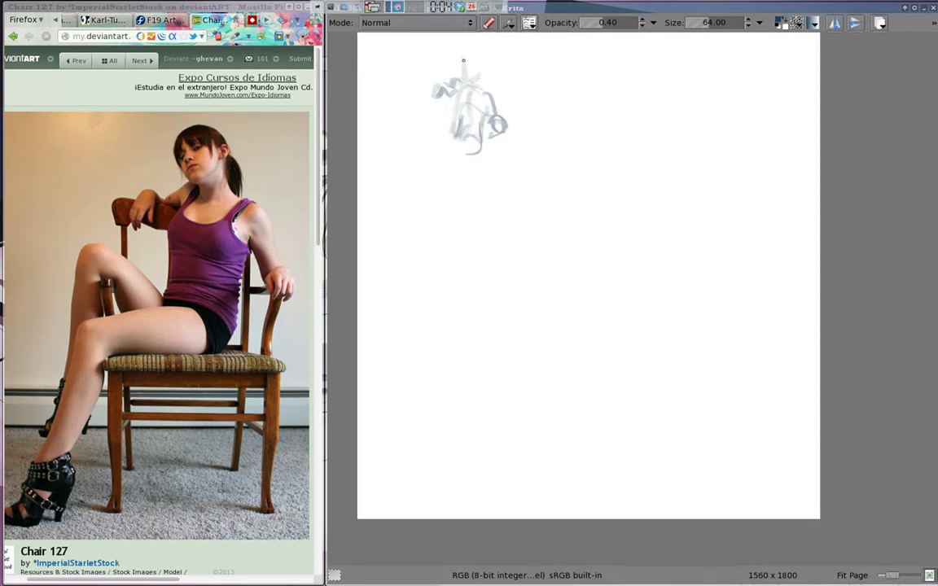
mouse_move(481, 90)
mouse_down()
mouse_move(438, 151)
mouse_move(451, 131)
mouse_up()
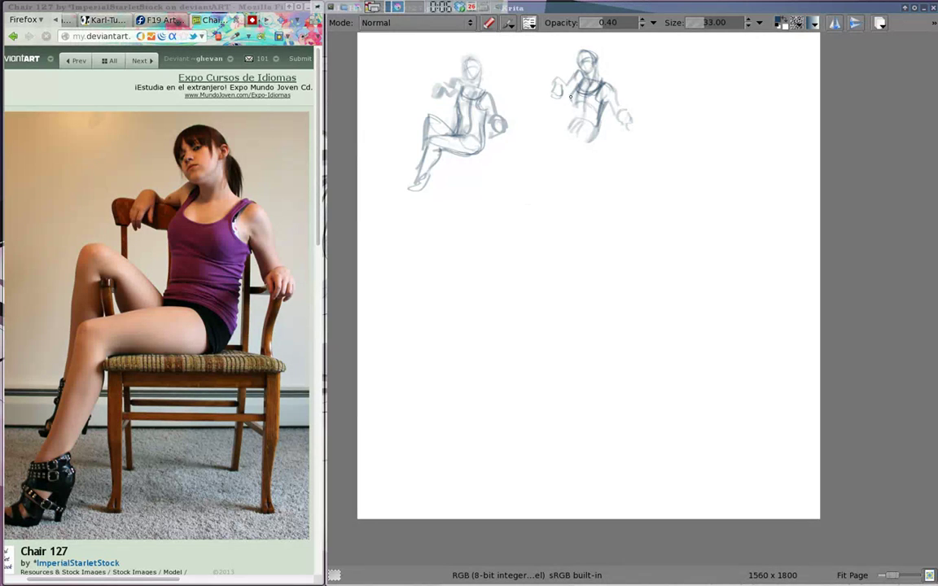
drag(580, 146, 542, 145)
drag(539, 147, 528, 177)
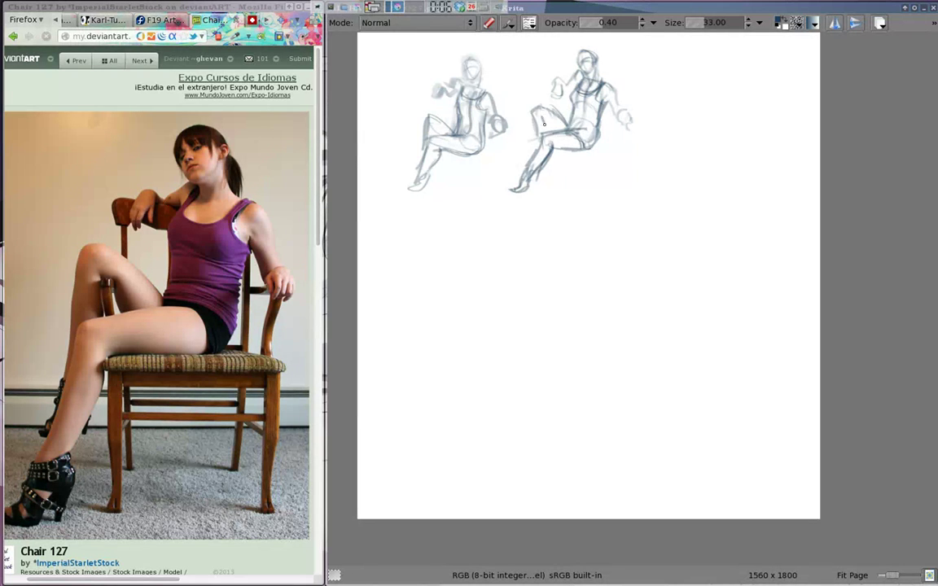
drag(607, 53, 631, 106)
Step: Begin a larger head, neck and lower torso beneath the two gestures
drag(554, 204, 537, 203)
mouse_move(574, 259)
mouse_down()
mouse_move(570, 326)
mouse_move(518, 378)
mouse_move(594, 407)
mouse_up()
drag(616, 295, 578, 406)
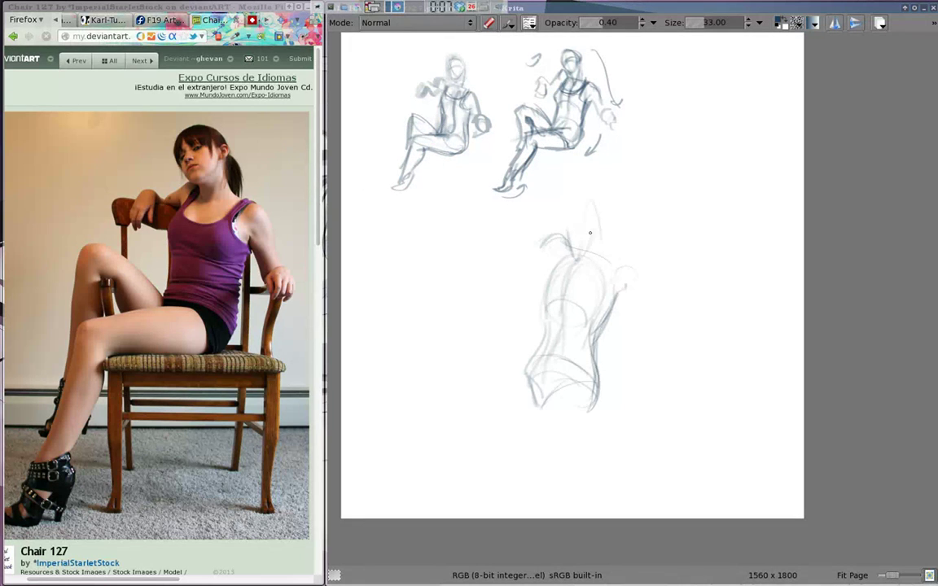
Step: Draw the head oval with jaw and neck, the left shoulder, torso sides and right arm
mouse_move(591, 233)
mouse_down()
mouse_move(561, 228)
mouse_move(552, 198)
mouse_up()
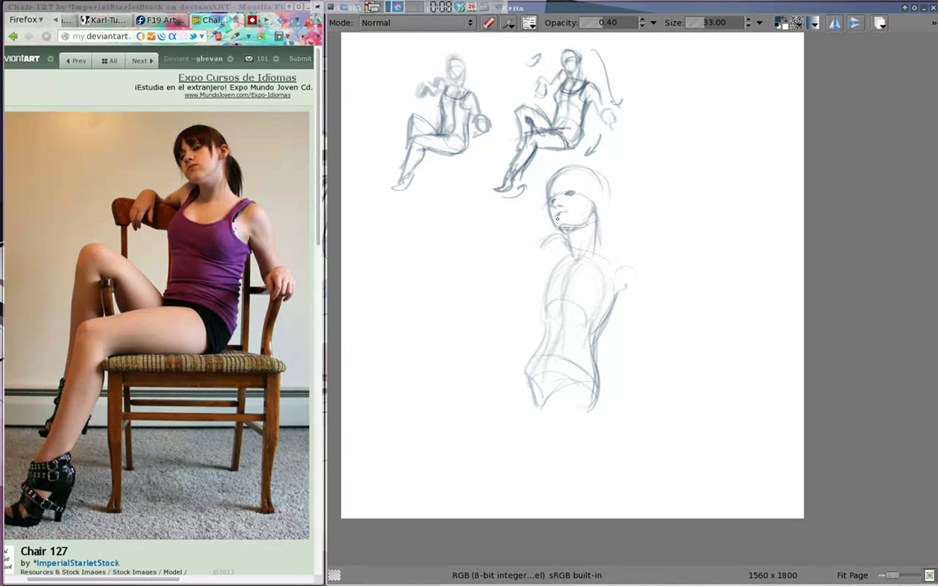
mouse_move(551, 253)
mouse_down()
mouse_move(521, 269)
mouse_move(619, 264)
mouse_move(509, 256)
mouse_up()
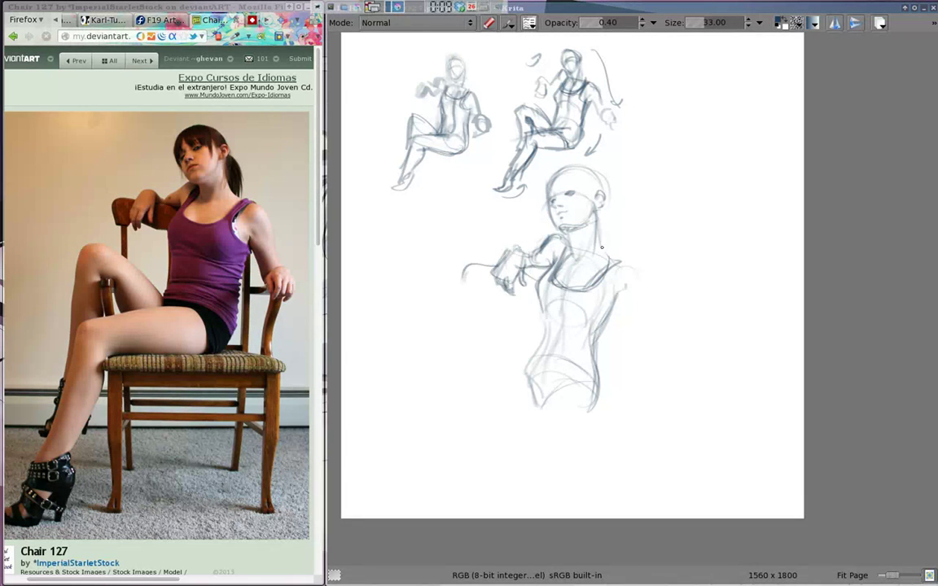
drag(620, 269, 604, 424)
mouse_move(544, 269)
mouse_down()
mouse_move(534, 397)
mouse_move(432, 447)
mouse_up()
Step: Sketch the long legs with the raised knee and shin, and extend the right arm to the hand
drag(593, 440, 446, 476)
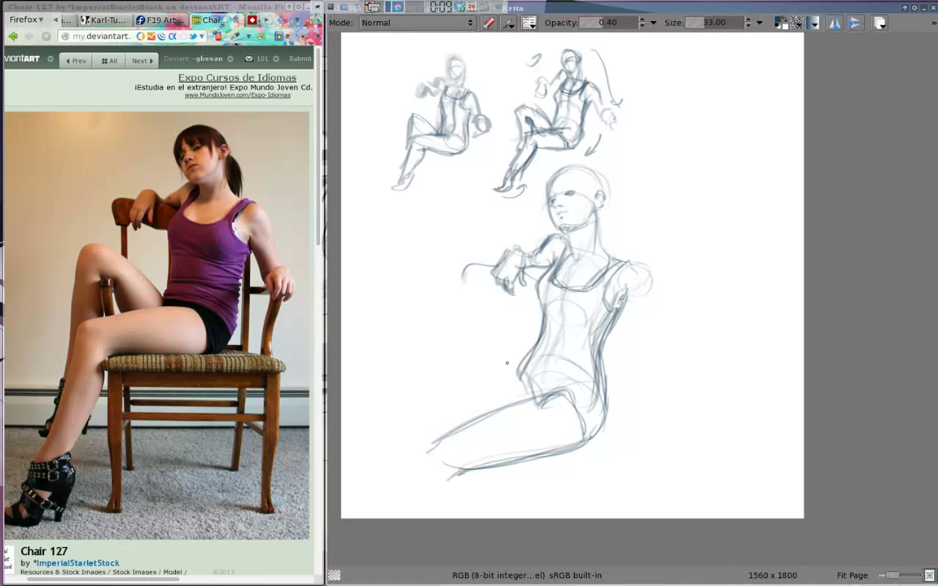
drag(479, 351, 407, 358)
drag(411, 318, 366, 416)
drag(498, 359, 386, 383)
drag(514, 405, 407, 440)
drag(381, 399, 358, 464)
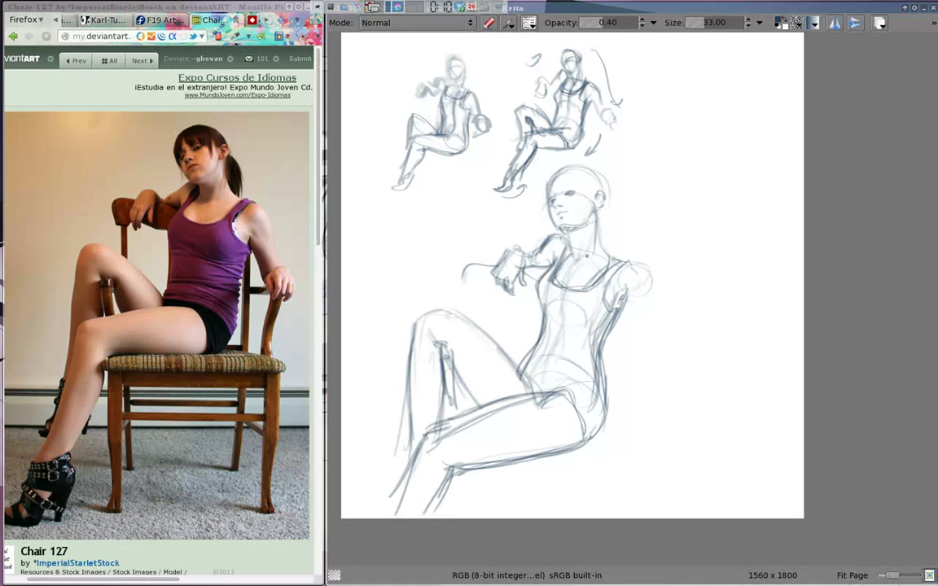
mouse_move(638, 264)
mouse_down()
mouse_move(658, 342)
mouse_move(684, 349)
mouse_up()
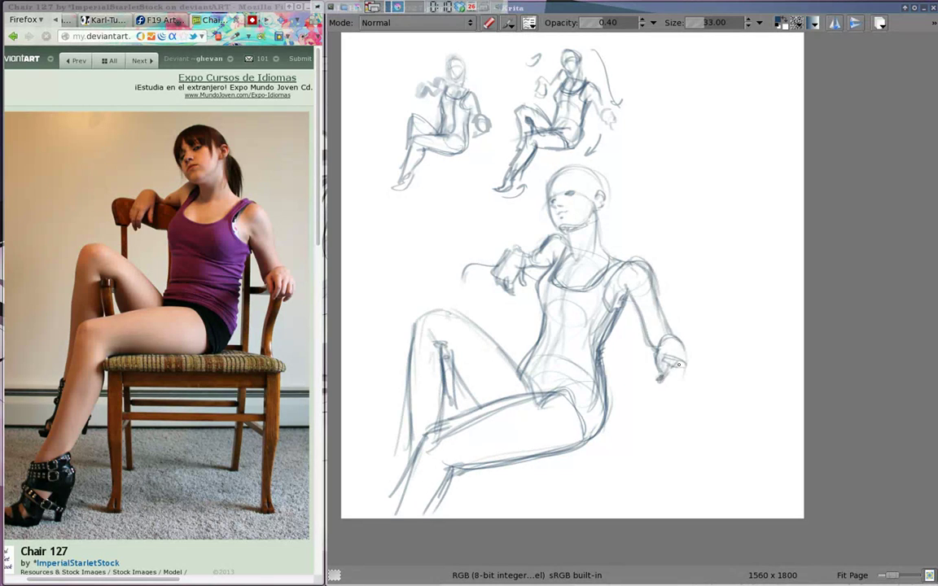
Step: Switch to the Basic_paint_shade preset at full opacity and test it in the scratchpad
key(F5)
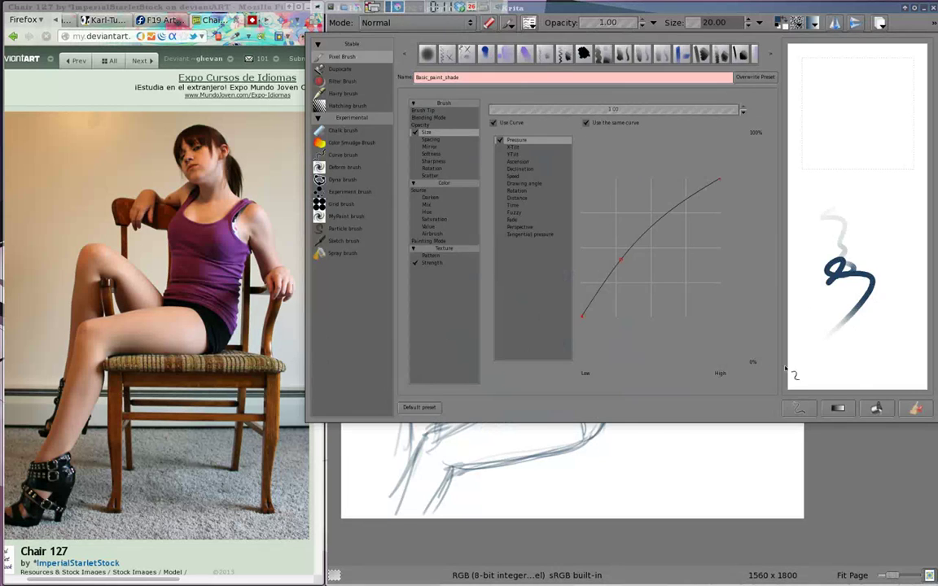
key(F5)
key(F5)
drag(817, 260, 814, 305)
key(F5)
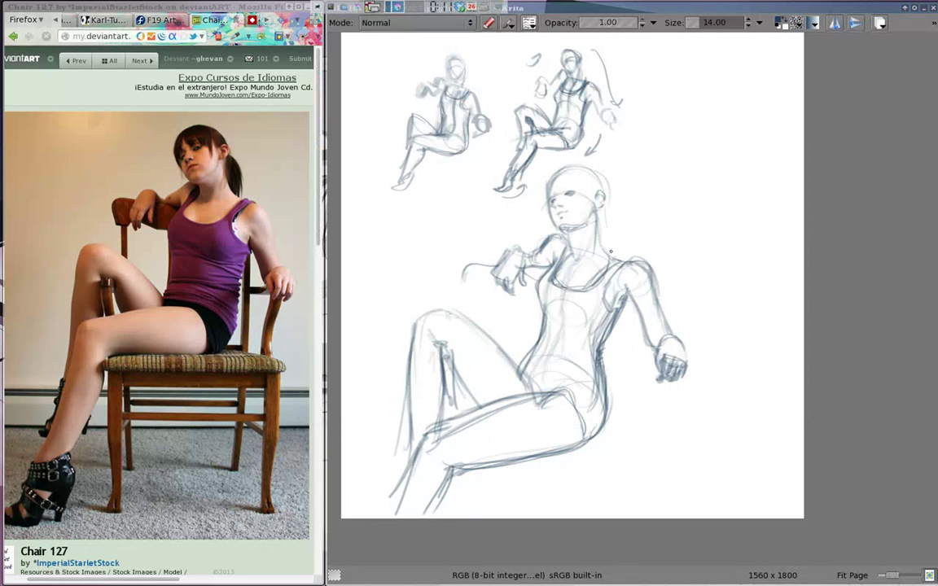
Step: Draw long hair falling down both sides of the face and darken the torso outline
mouse_move(574, 167)
mouse_down()
mouse_move(529, 269)
mouse_move(615, 244)
mouse_up()
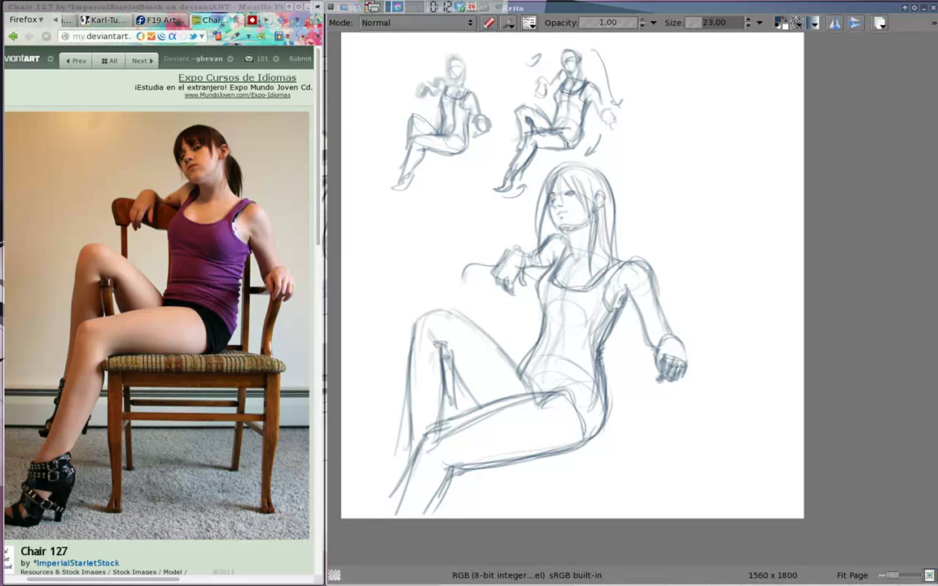
drag(538, 236, 521, 342)
drag(558, 187, 546, 292)
drag(515, 212, 500, 265)
Step: Add the chair back lines, seat edge with hatching and the front leg beneath her
drag(566, 270, 562, 369)
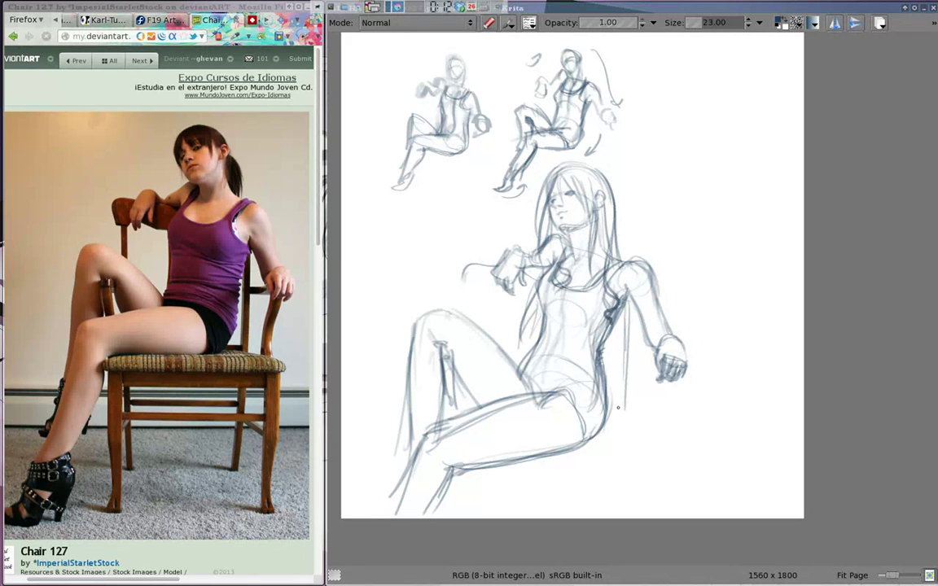
drag(606, 334, 586, 407)
mouse_move(652, 371)
mouse_down()
mouse_move(656, 452)
mouse_move(448, 469)
mouse_move(690, 481)
mouse_up()
drag(444, 346, 459, 417)
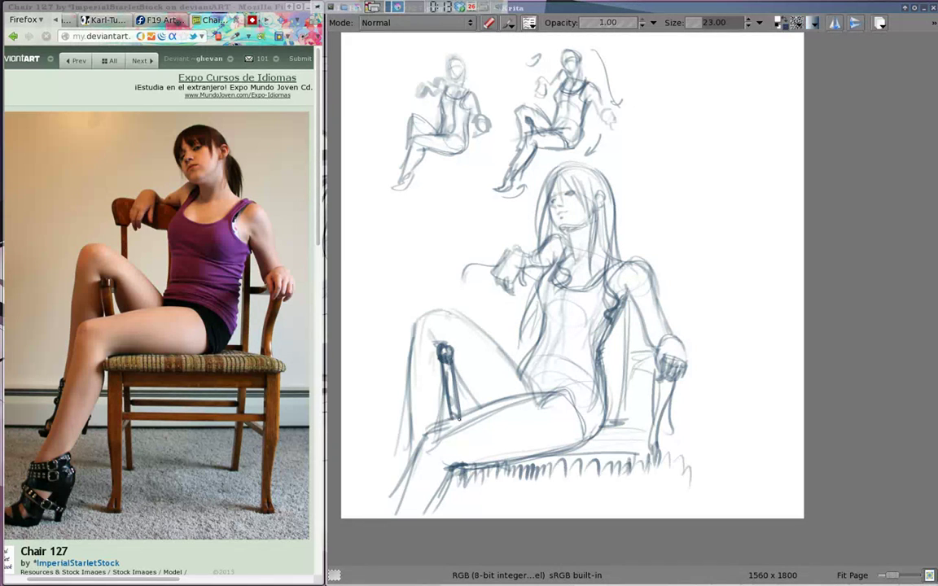